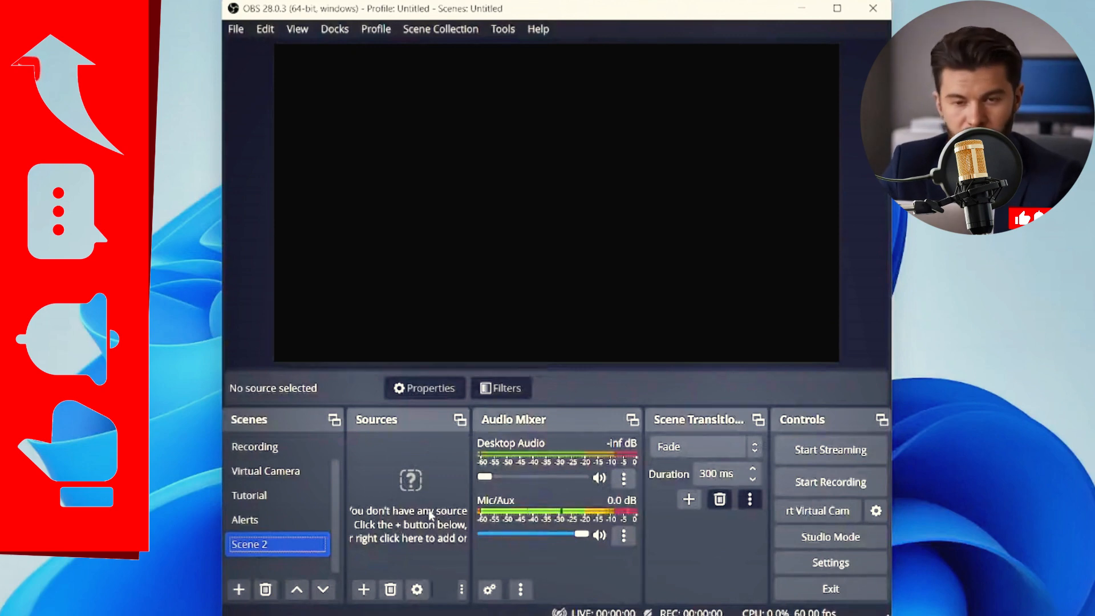
- Open the output settings and select Simple as the output mode
click(825, 567)
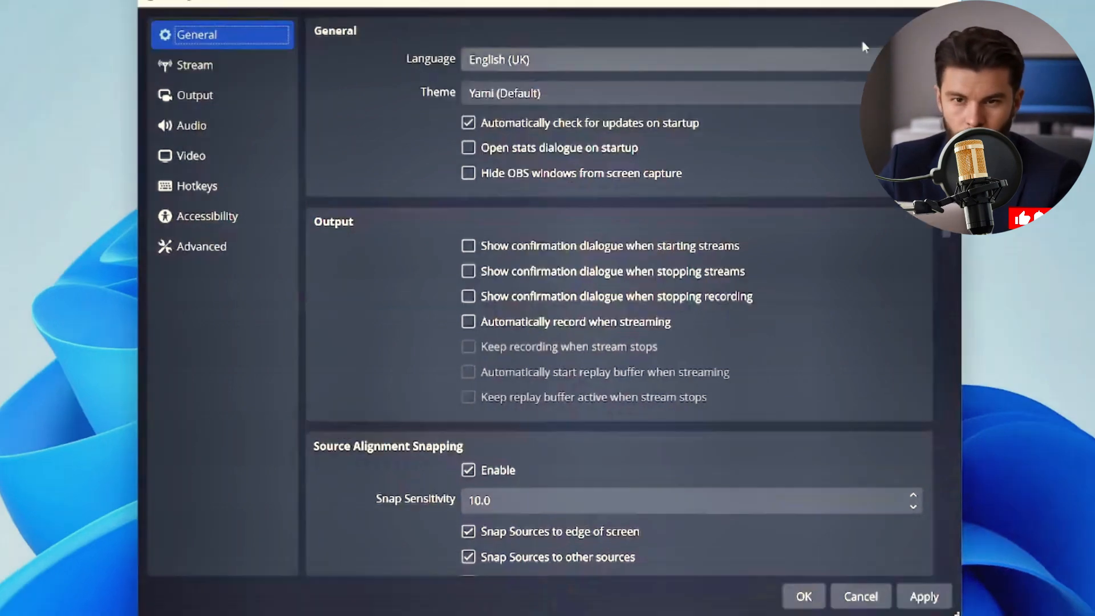
click(243, 86)
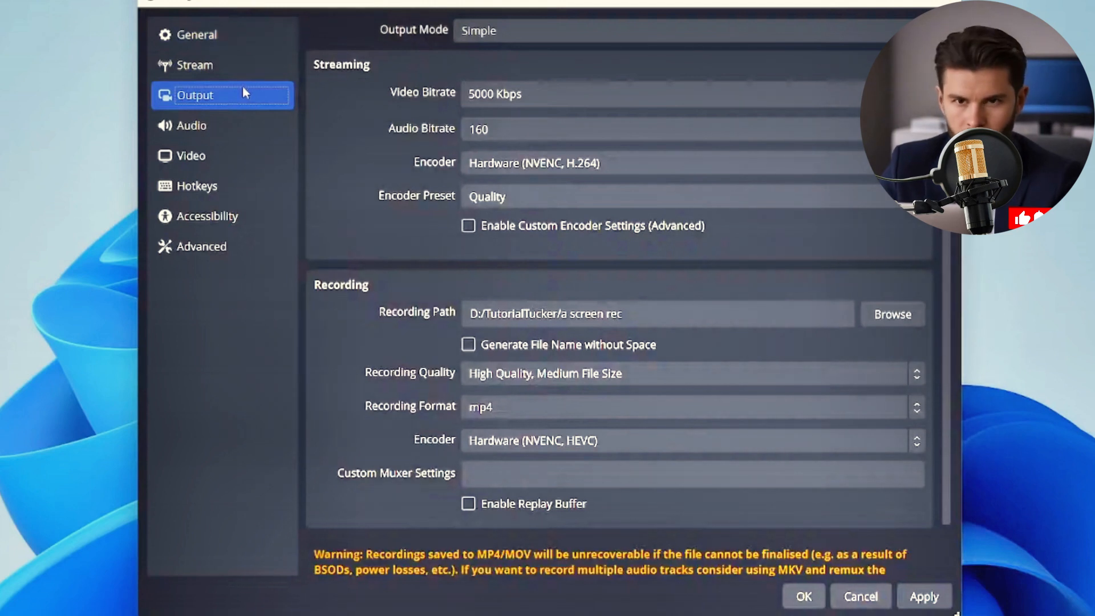
click(537, 36)
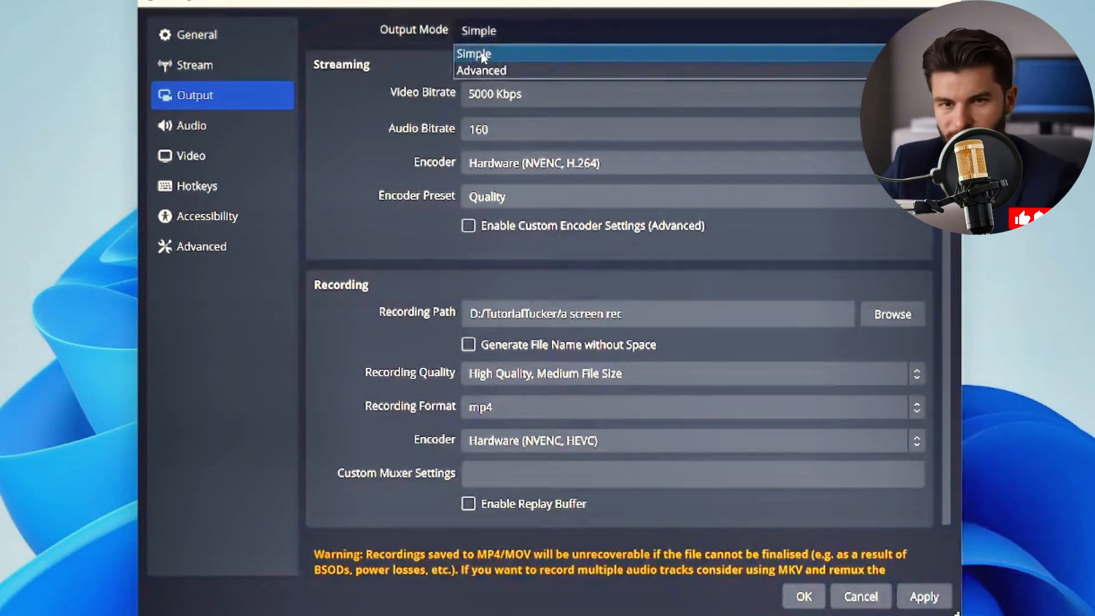
click(491, 54)
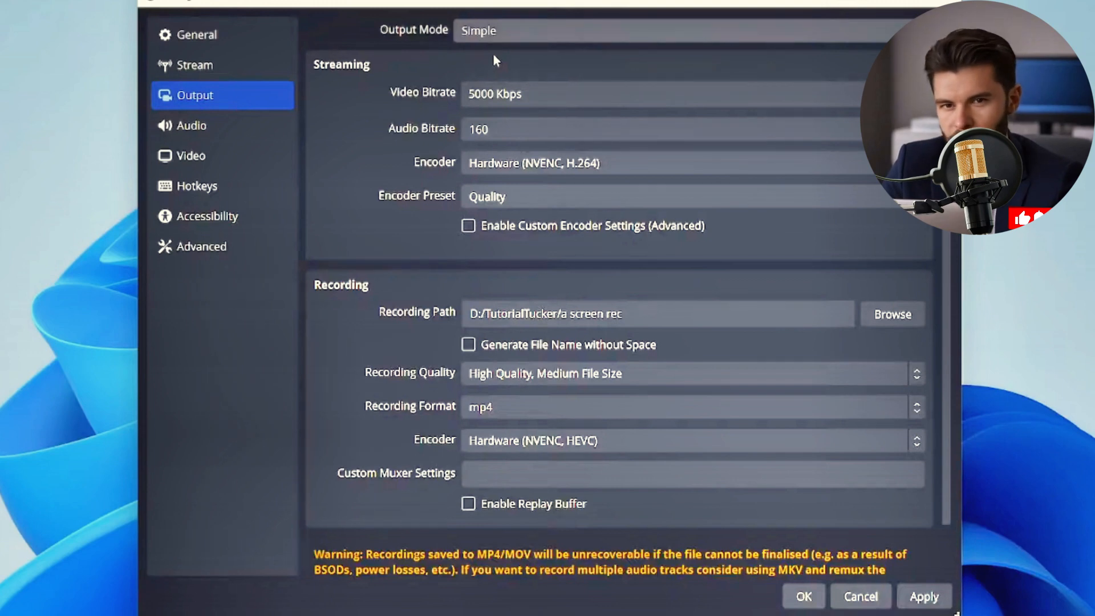
scroll(493, 53, down, 2)
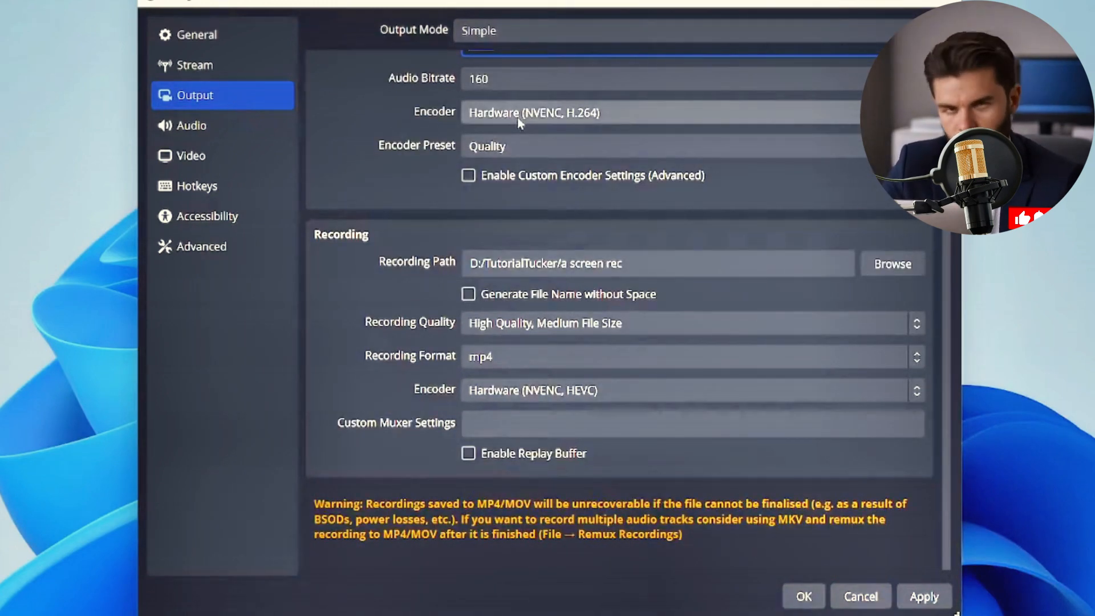
scroll(358, 232, up, 2)
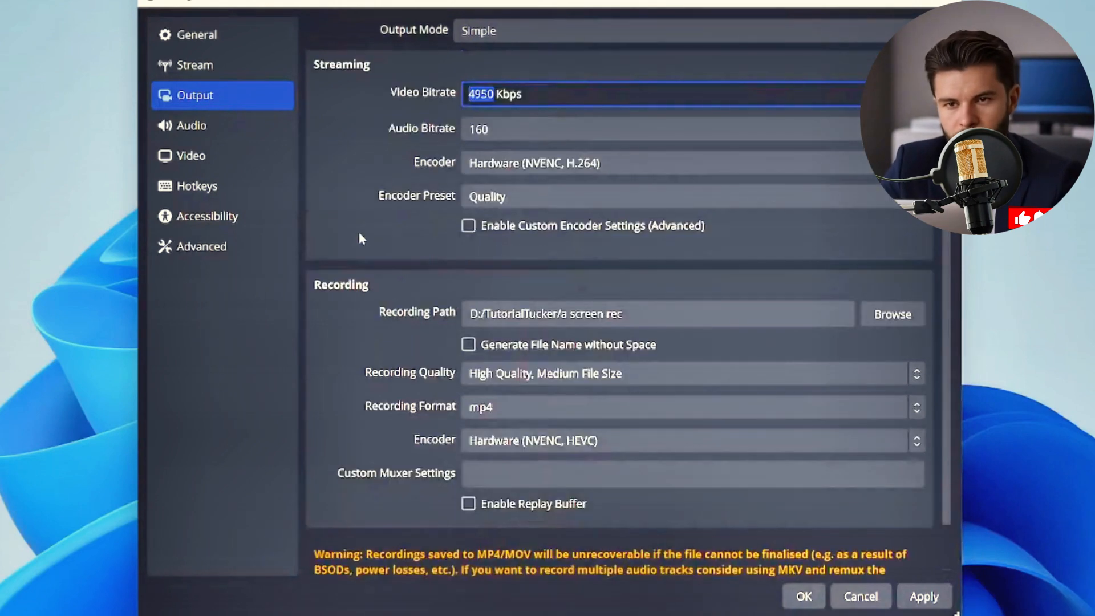
- Set the recording quality to High Quality, Medium File Size and the recording format to mp4
scroll(373, 79, down, 2)
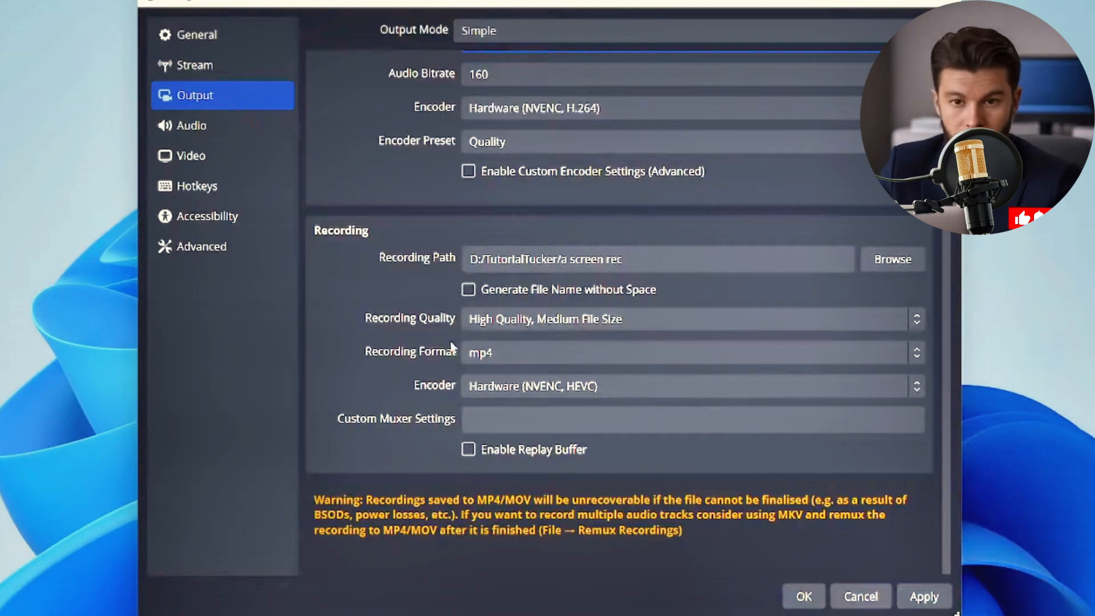
click(480, 321)
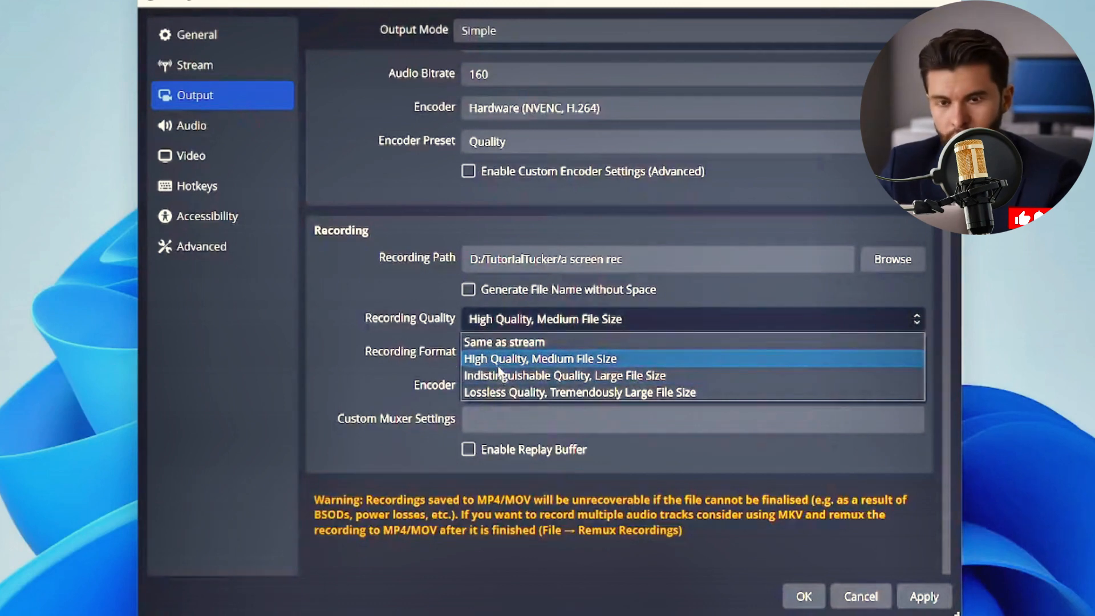
click(637, 365)
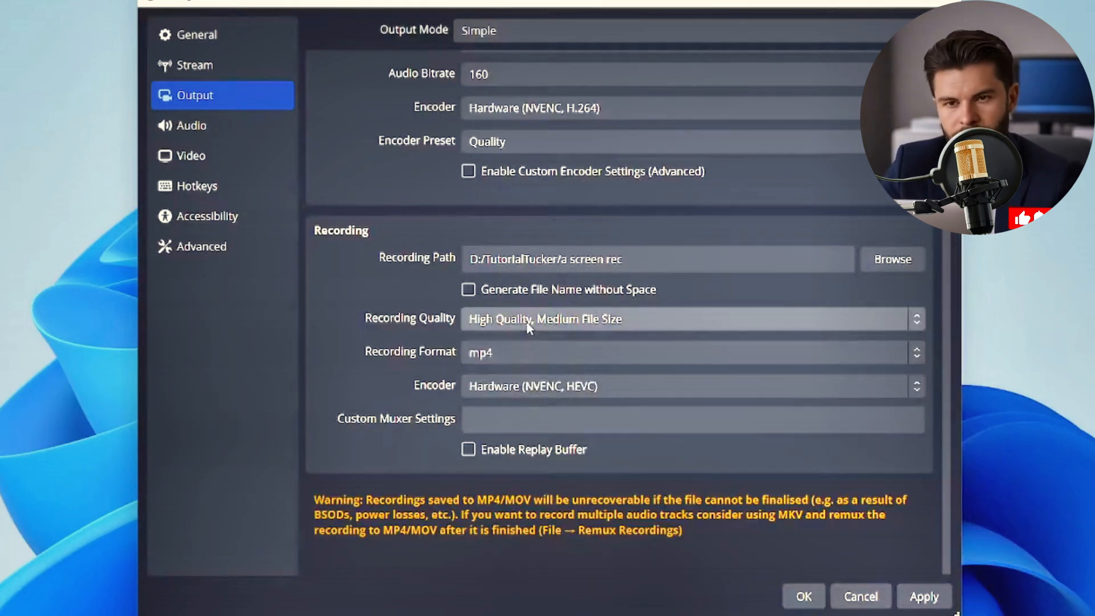
click(519, 353)
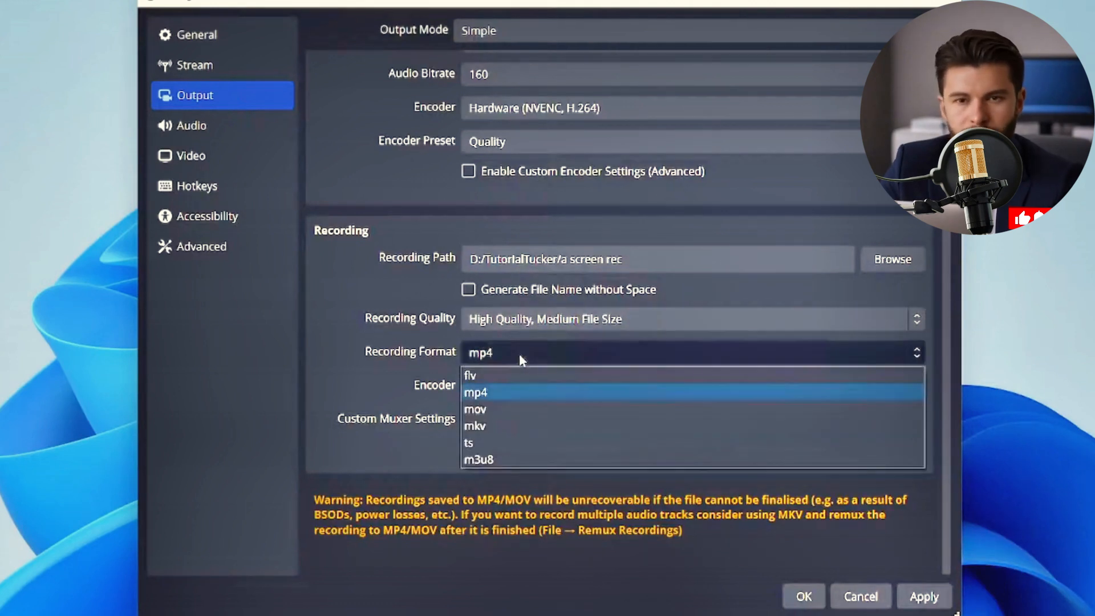
click(527, 395)
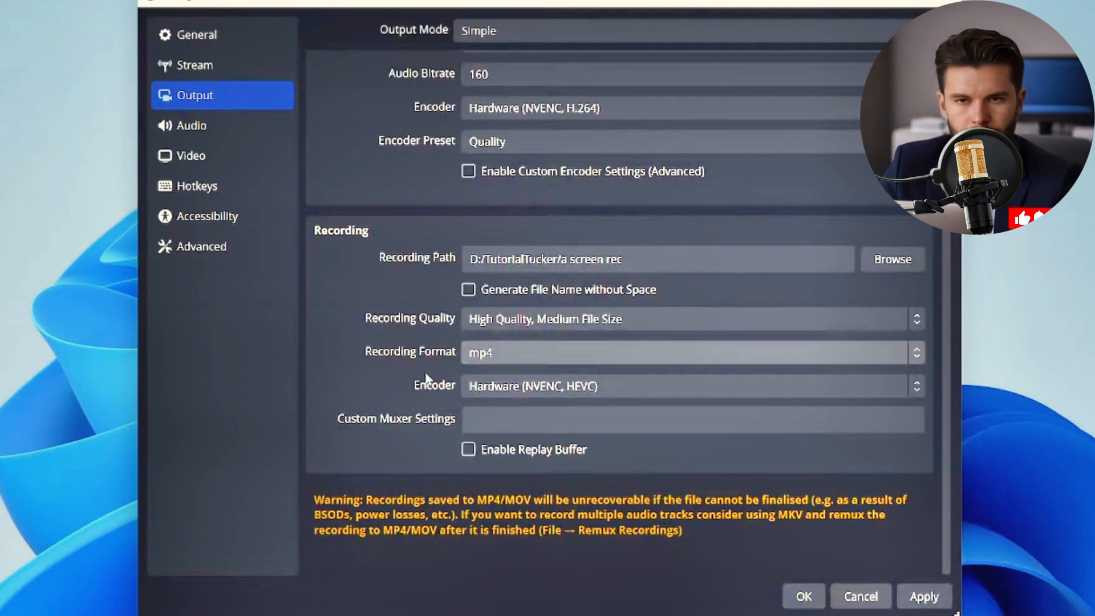
- Set the recording encoder to Hardware (NVENC, HEVC) and apply the output settings
click(516, 388)
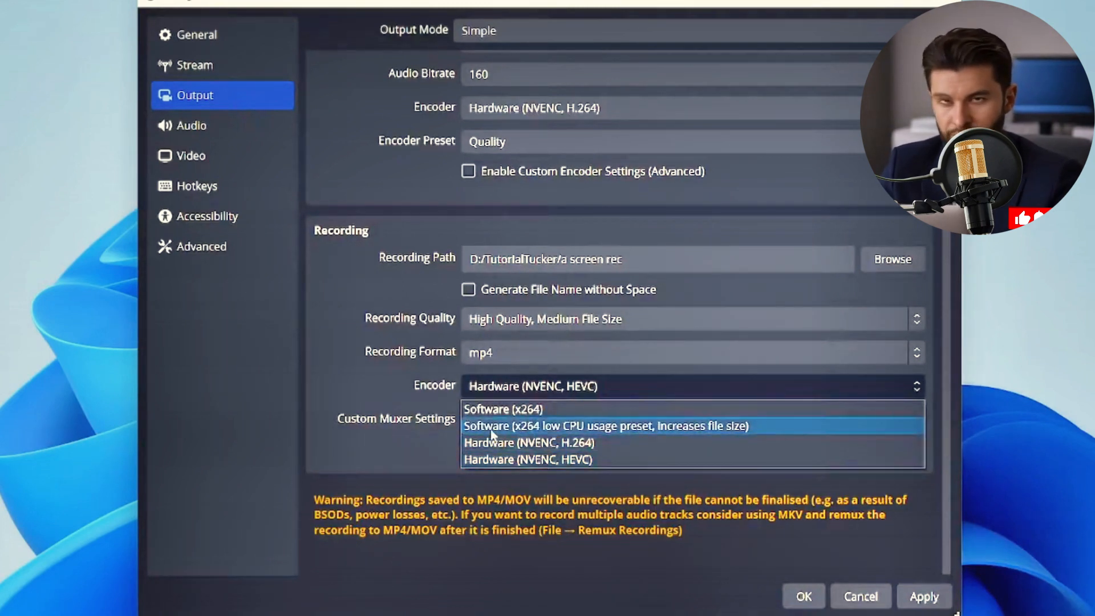
click(492, 457)
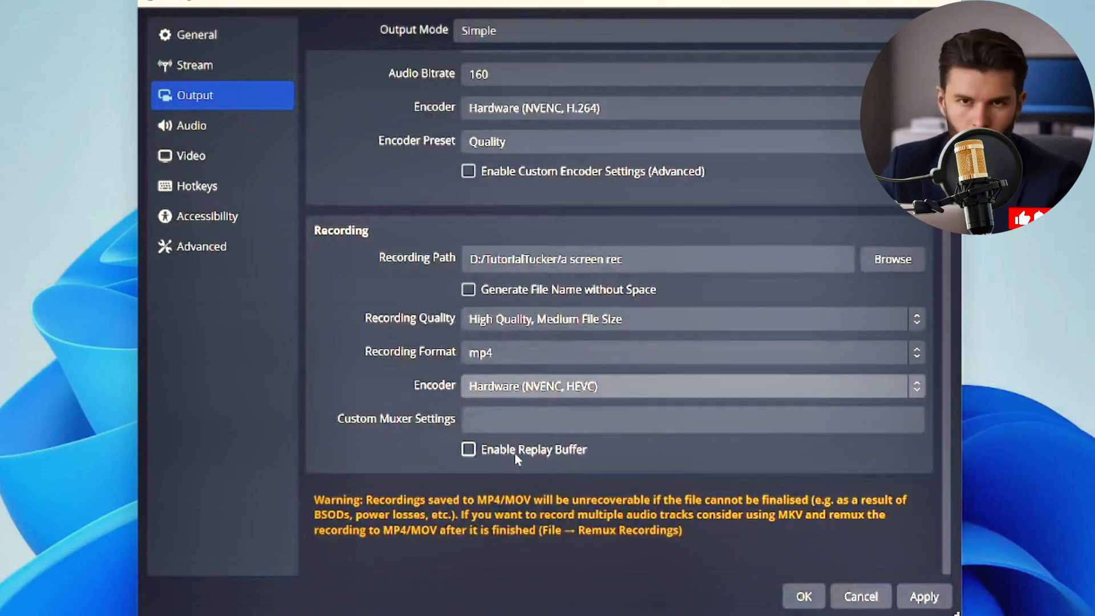
click(932, 596)
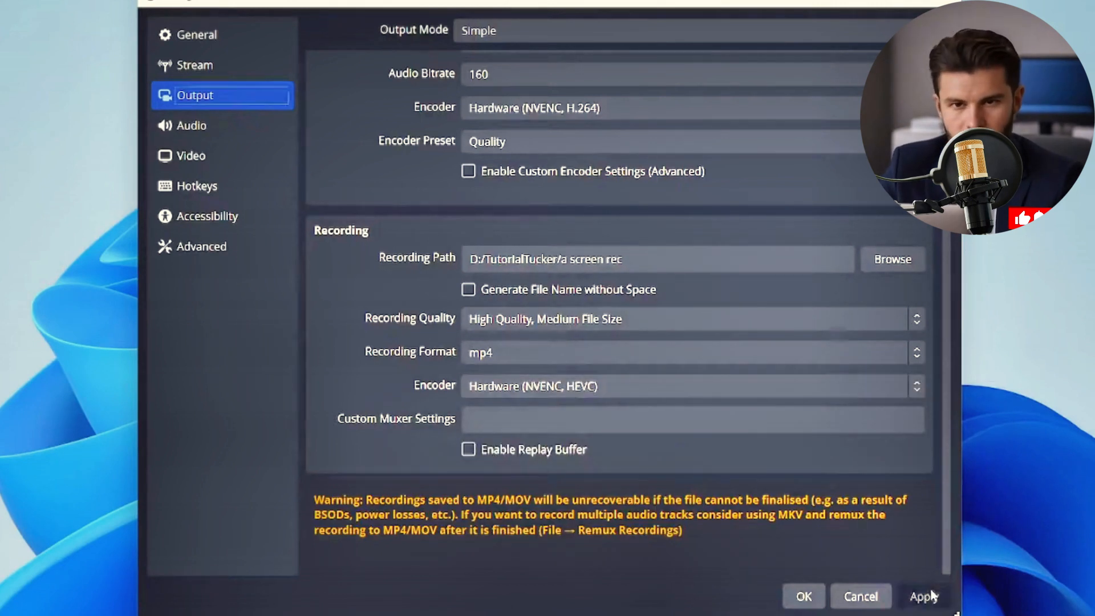
- Set desktop audio to Speakers (Realtek(R) Audio) and mic/auxiliary audio to Microphone (USB PnP Sound Device), and apply the audio settings
click(266, 131)
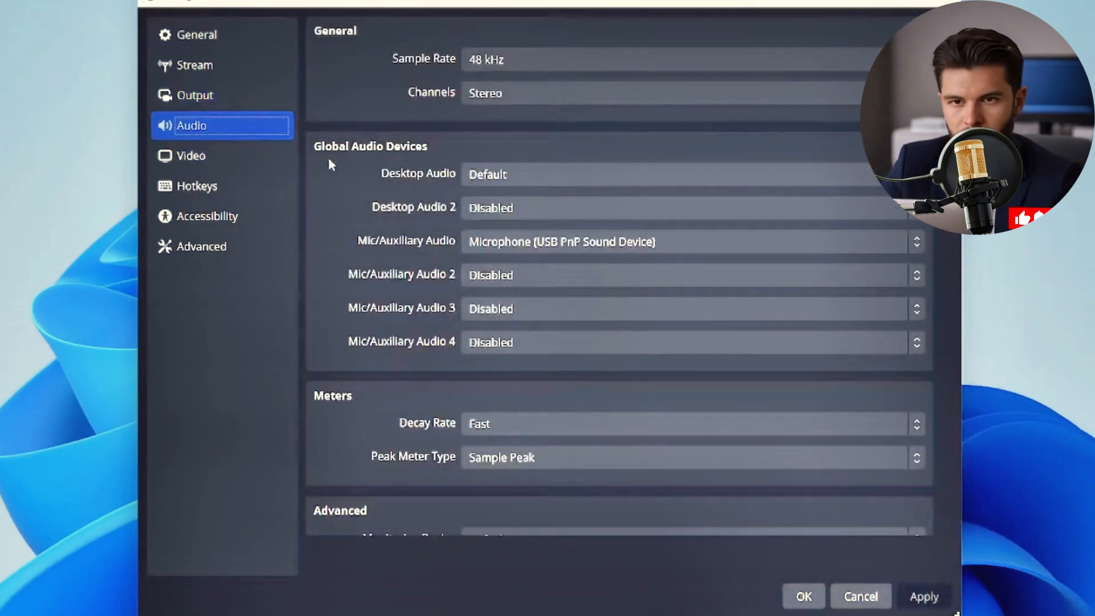
click(497, 178)
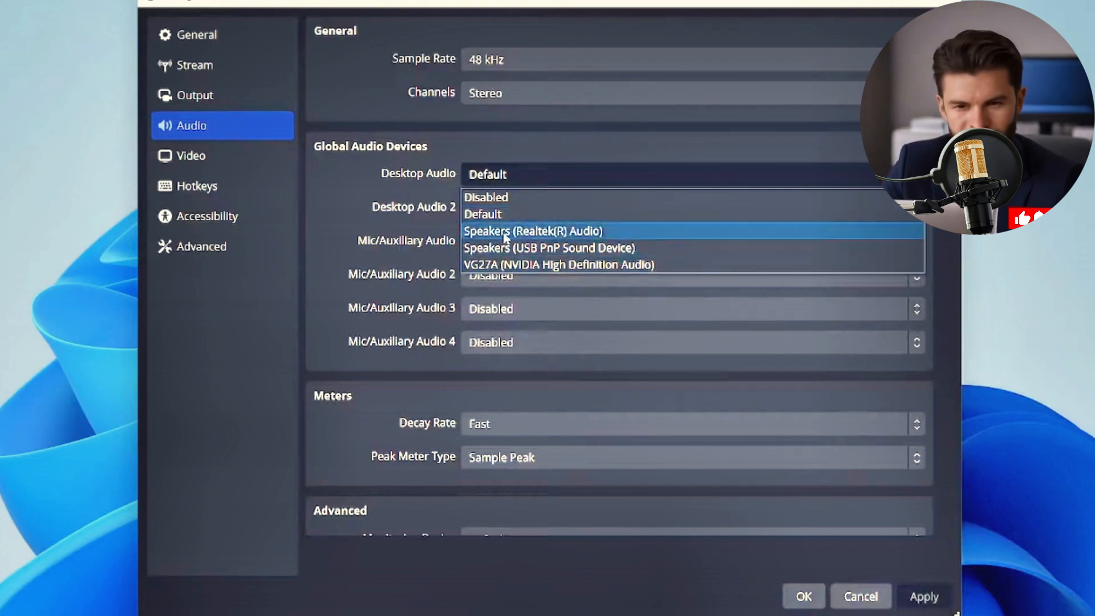
click(563, 238)
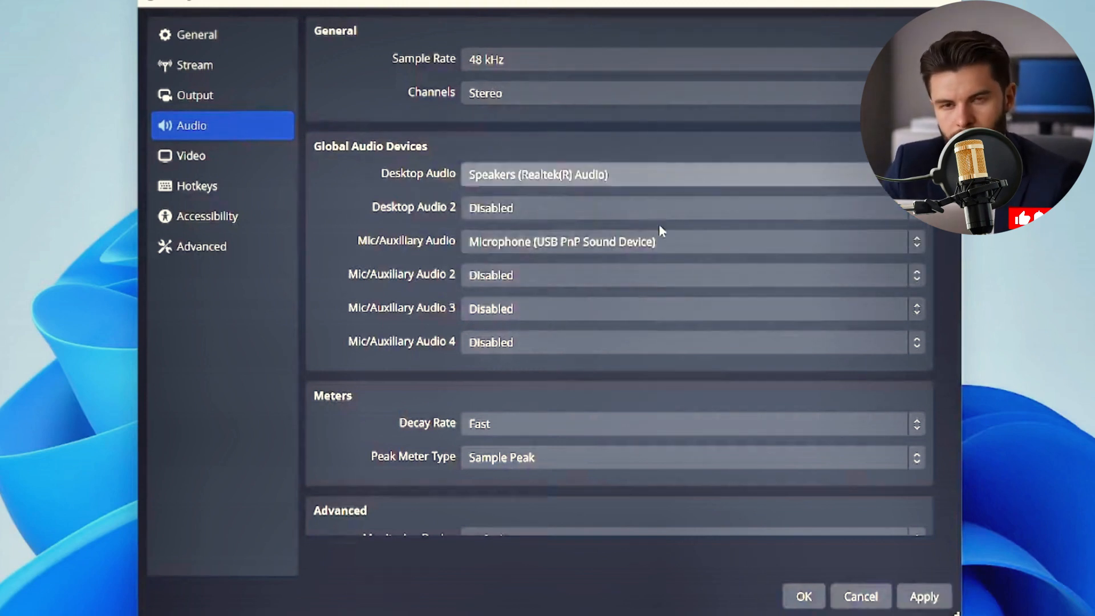
click(522, 243)
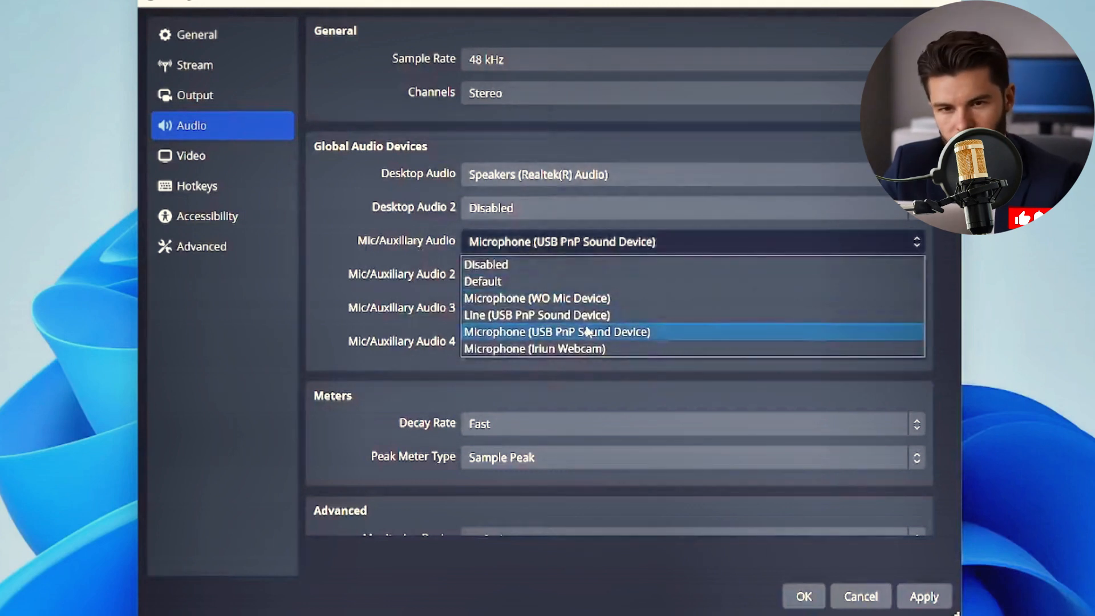
click(558, 334)
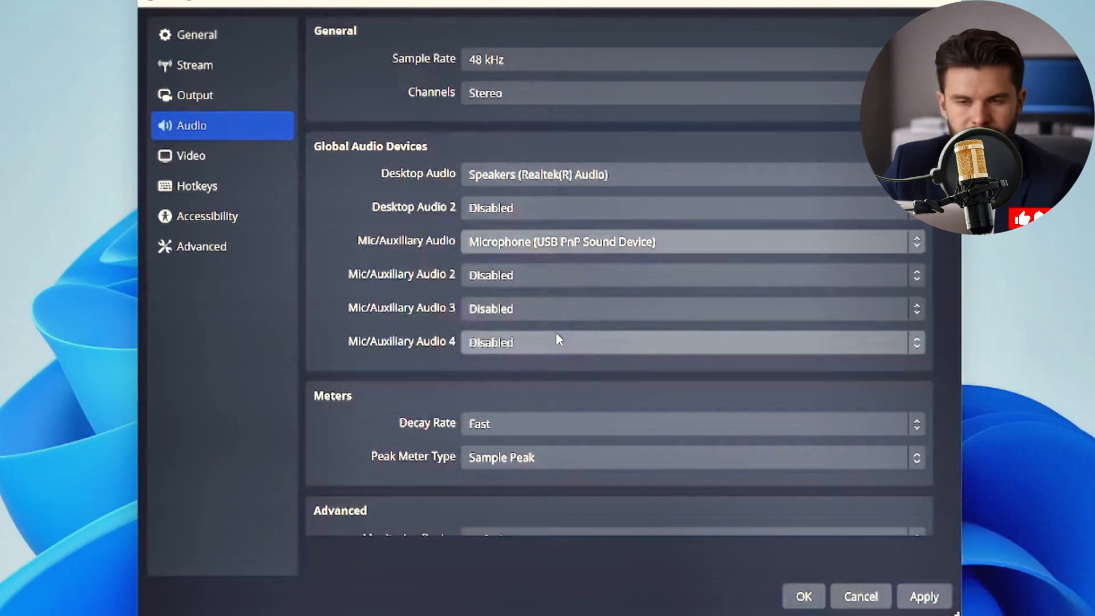
click(930, 600)
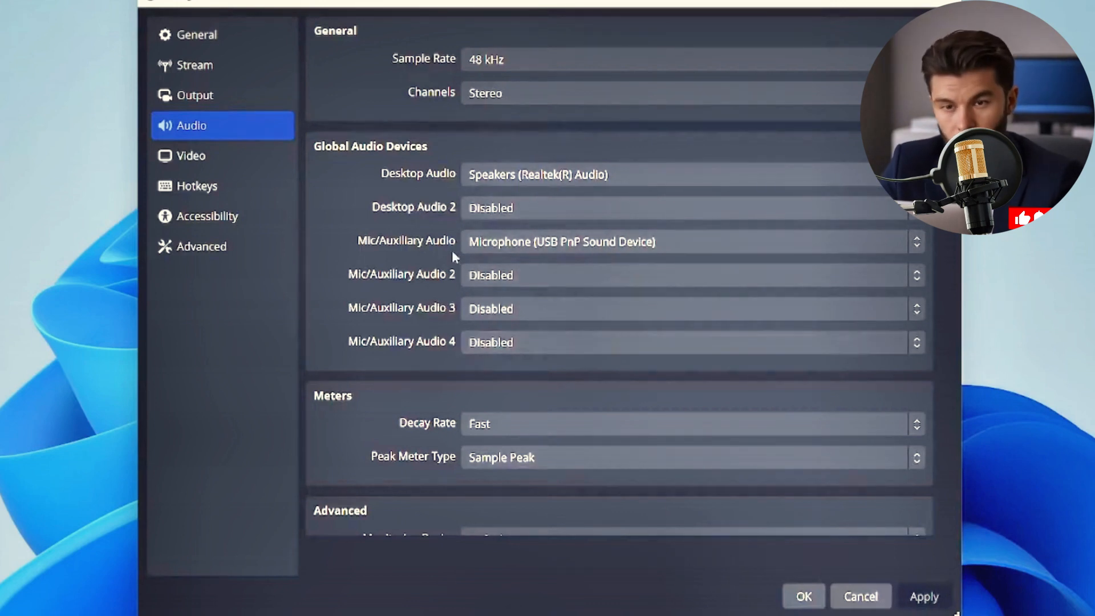
- Open the video settings and move the settings window aside and back to view the preview canvas
click(231, 166)
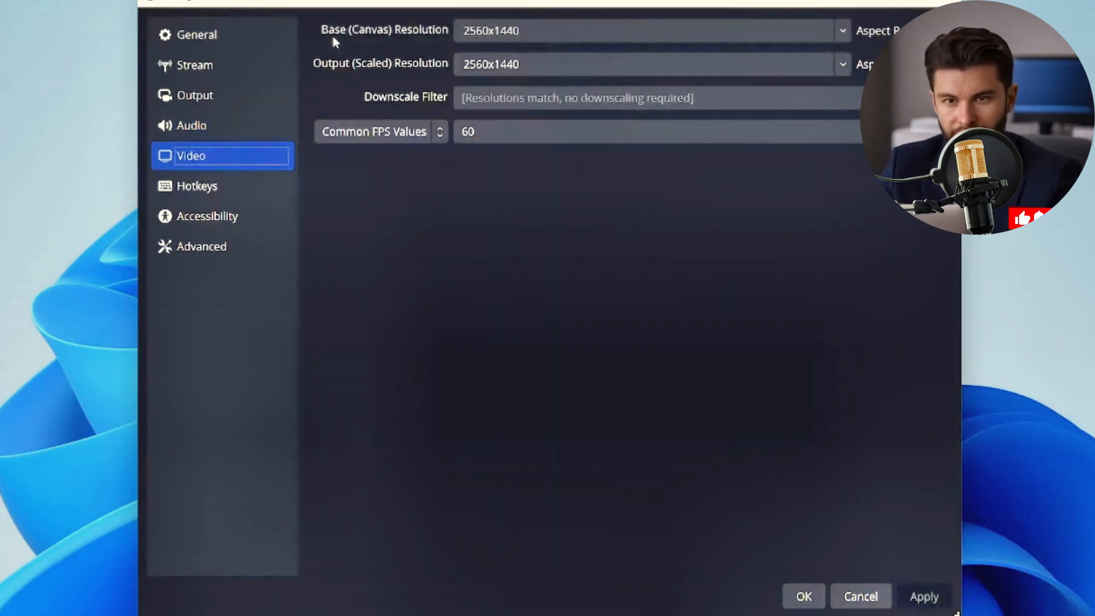
drag(461, 3, 804, 2)
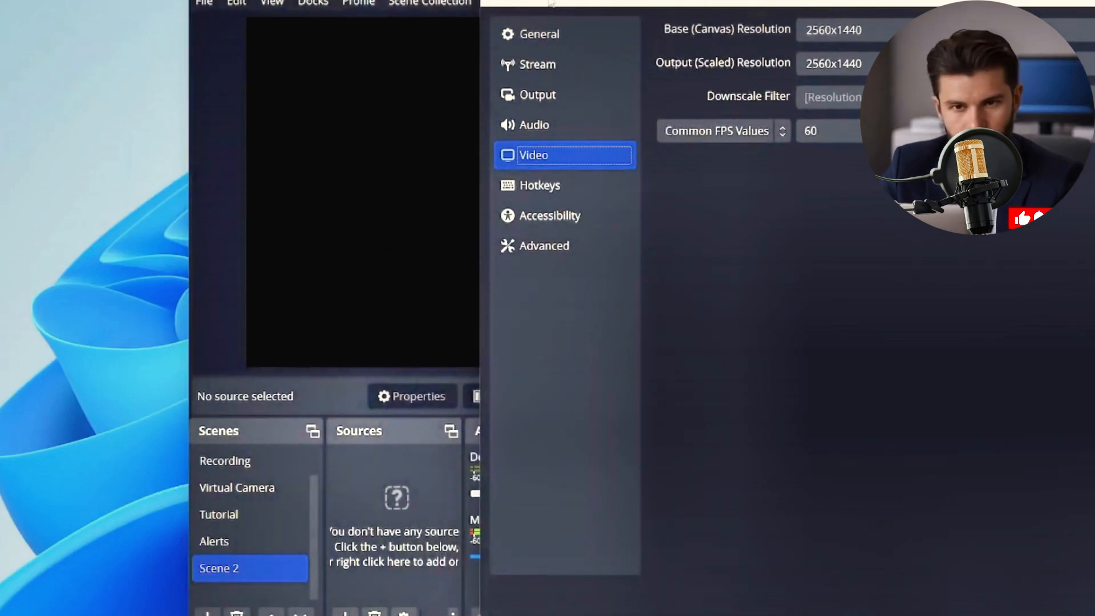
drag(559, 2, 227, 0)
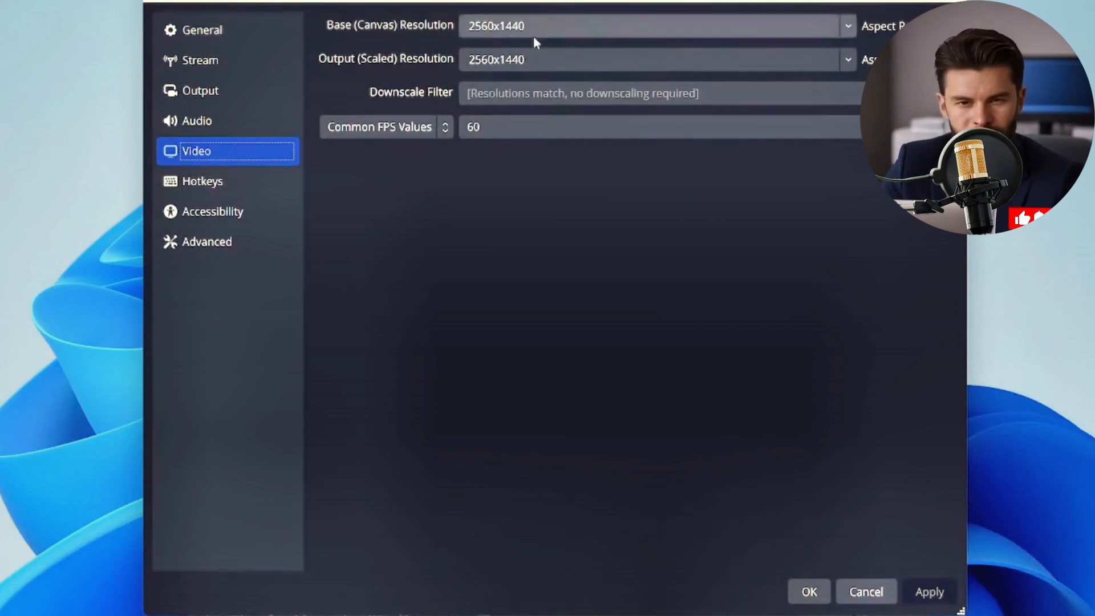
- Try 1920x1080 for both the base canvas resolution and the scaled output resolution
click(848, 26)
click(611, 64)
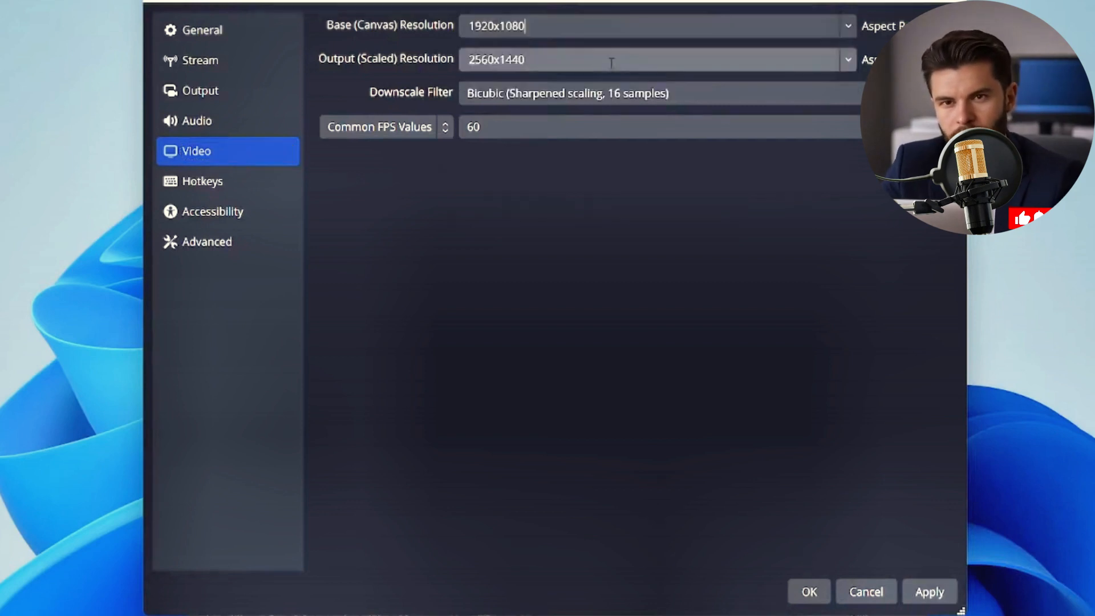
click(853, 58)
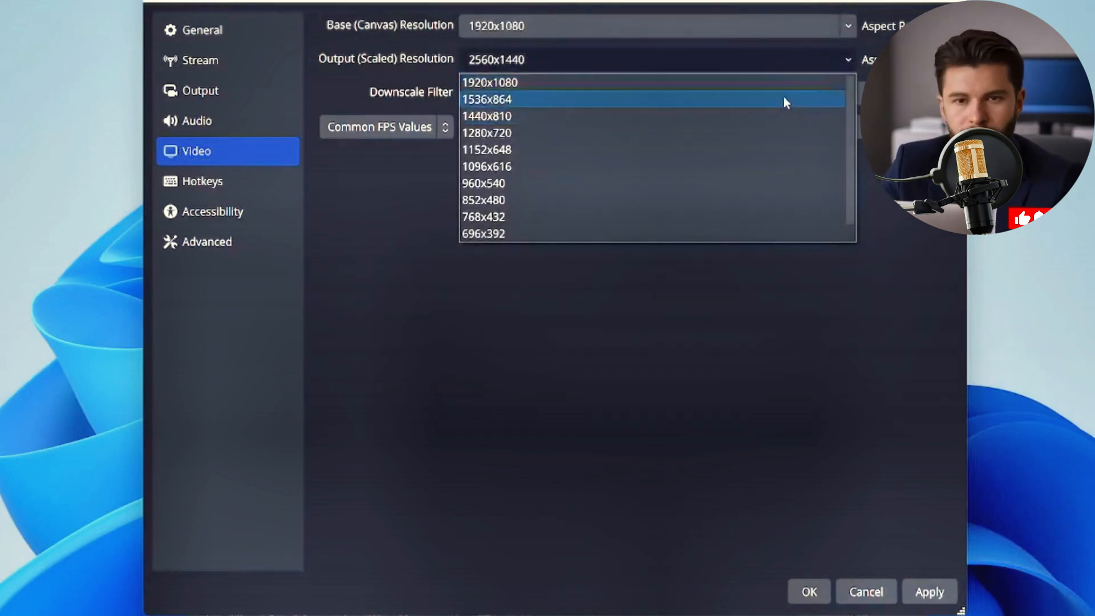
click(760, 84)
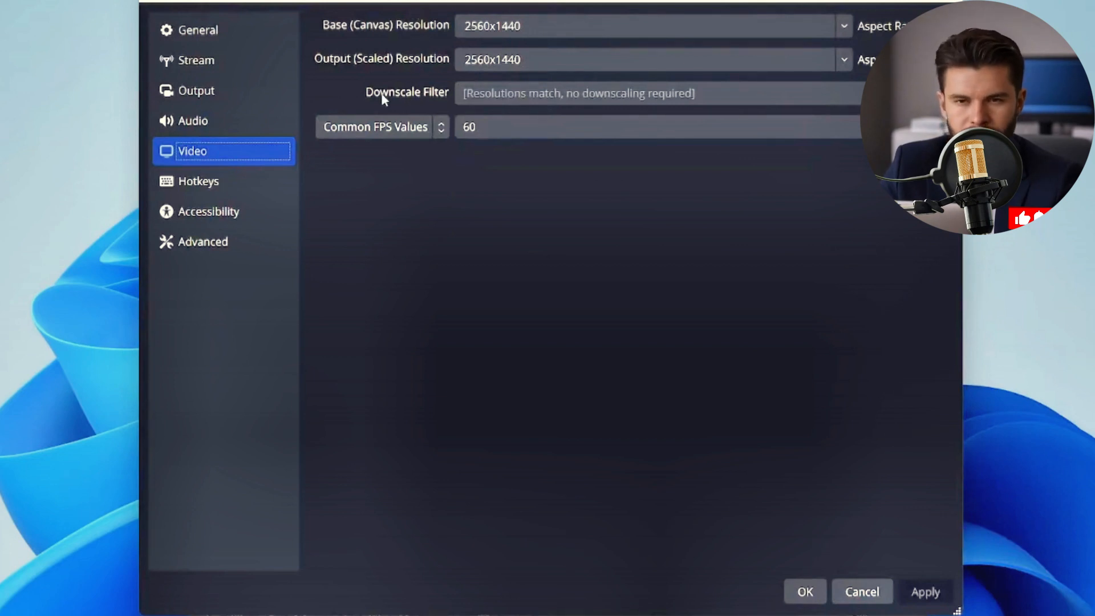
- Select 60 as the common FPS value in the video settings
click(527, 122)
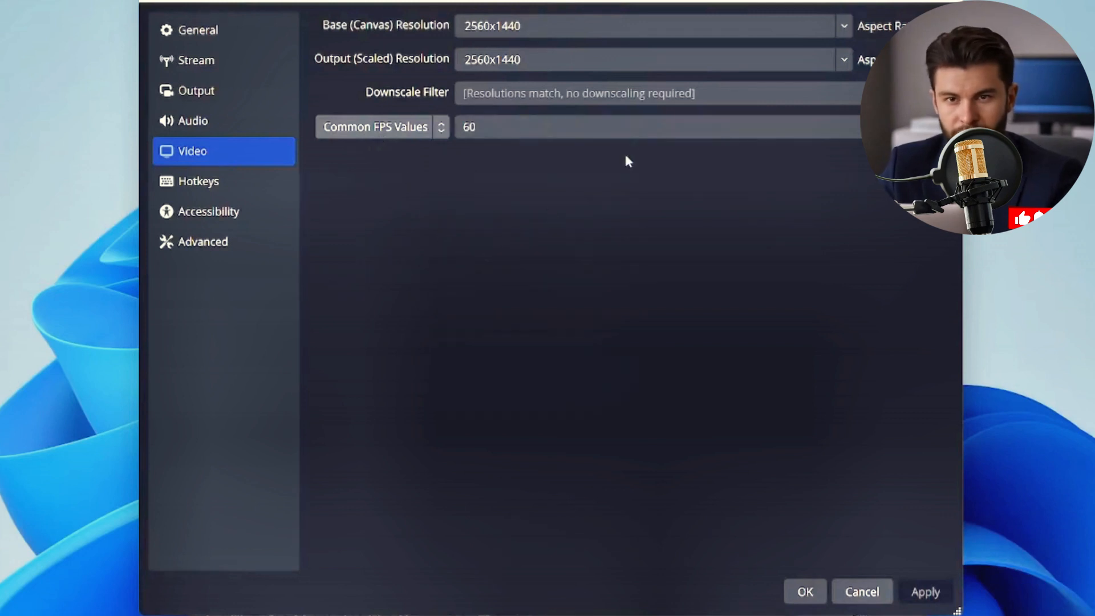
click(541, 135)
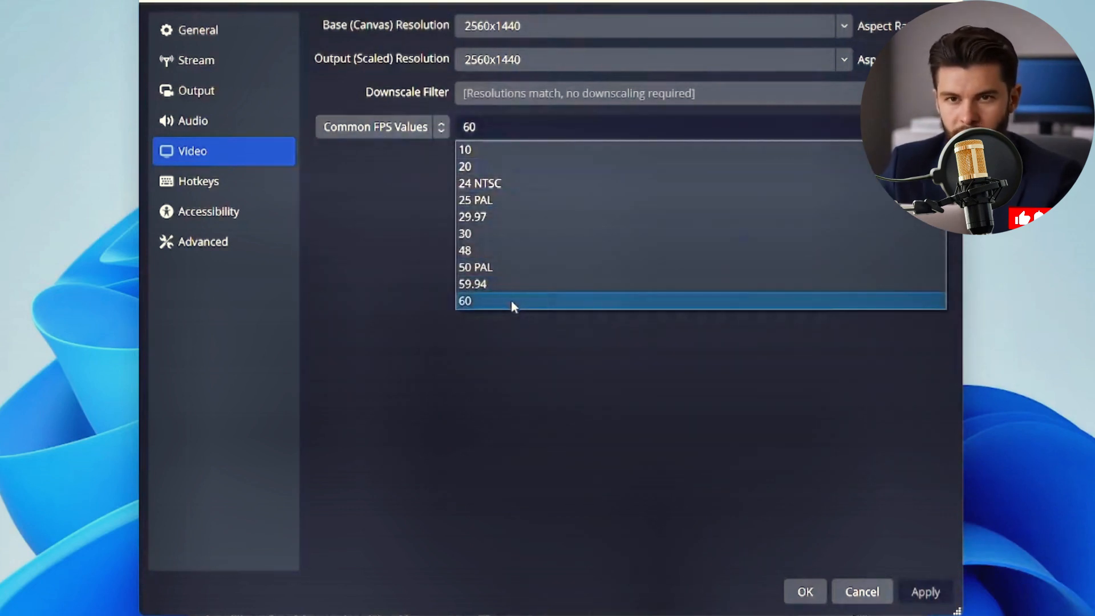
click(512, 301)
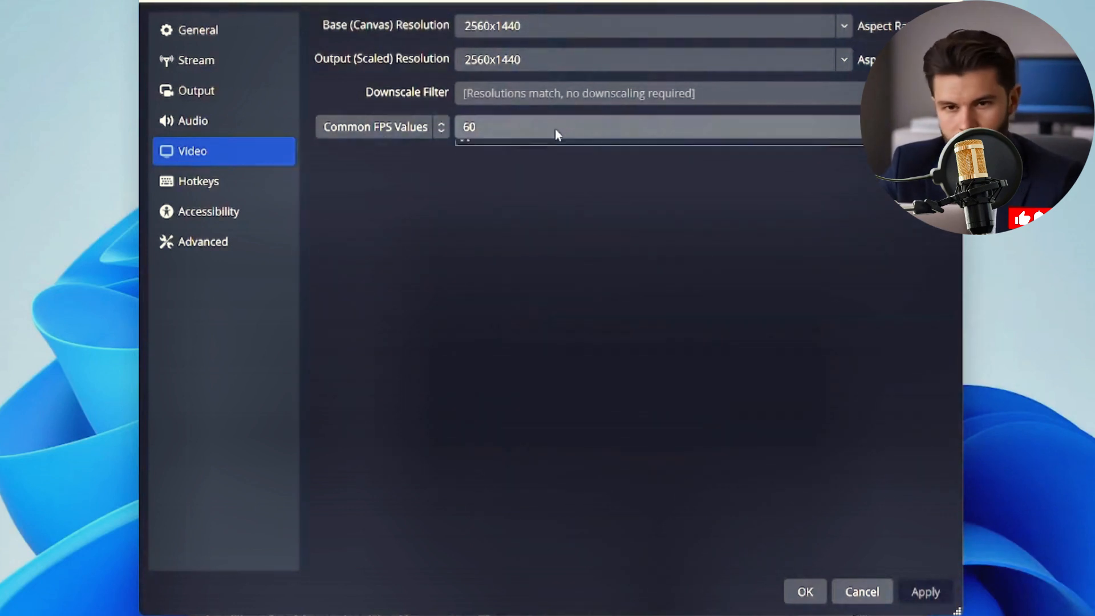
click(556, 133)
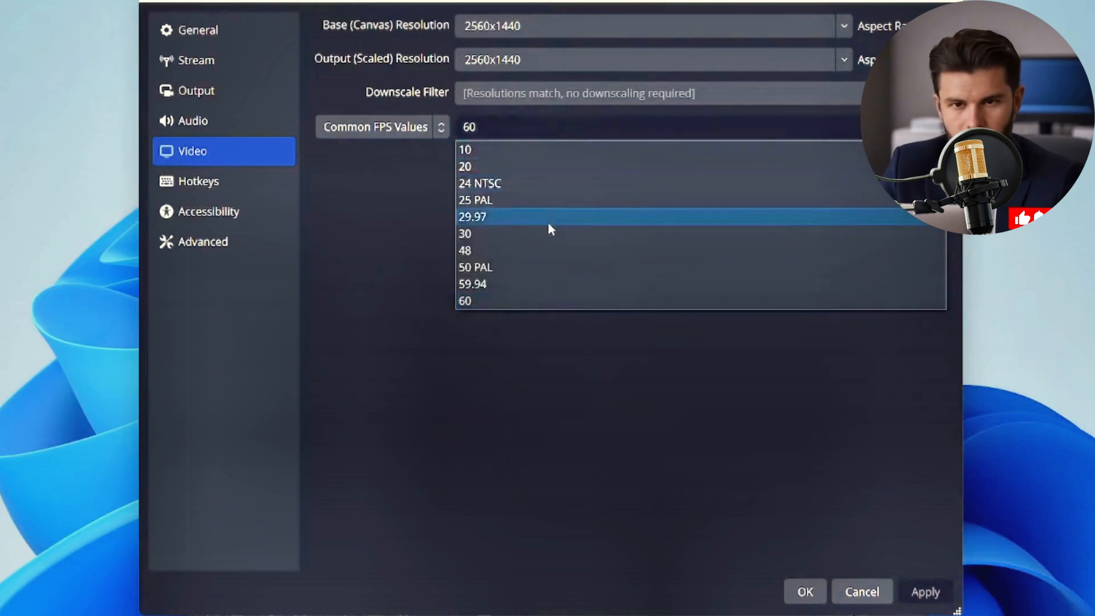
click(533, 301)
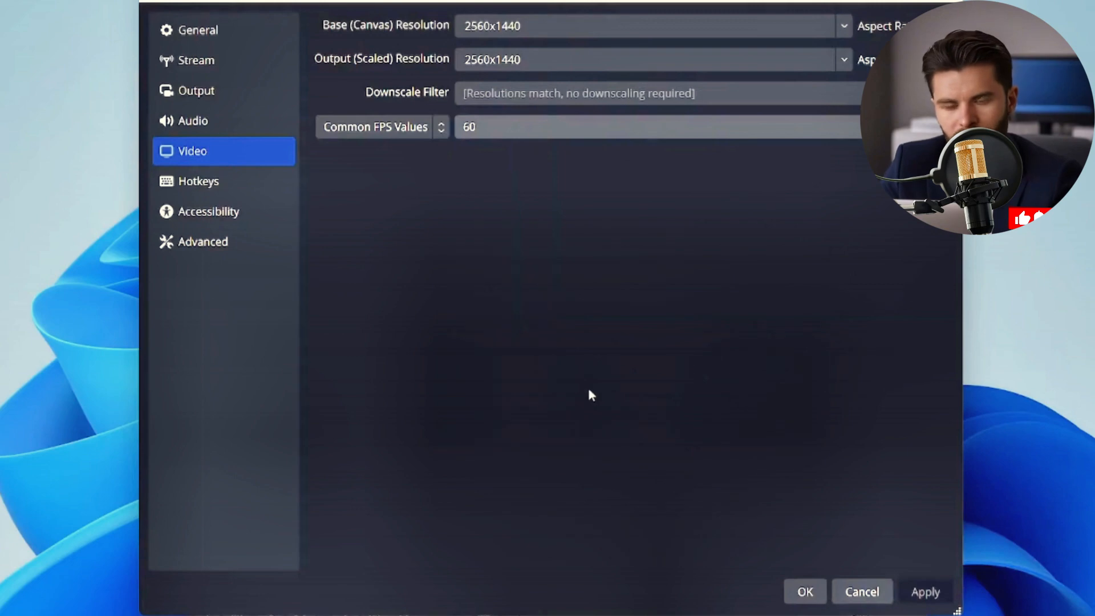
- Review the Start Recording and Stop Recording hotkeys, and apply the advanced settings
click(252, 193)
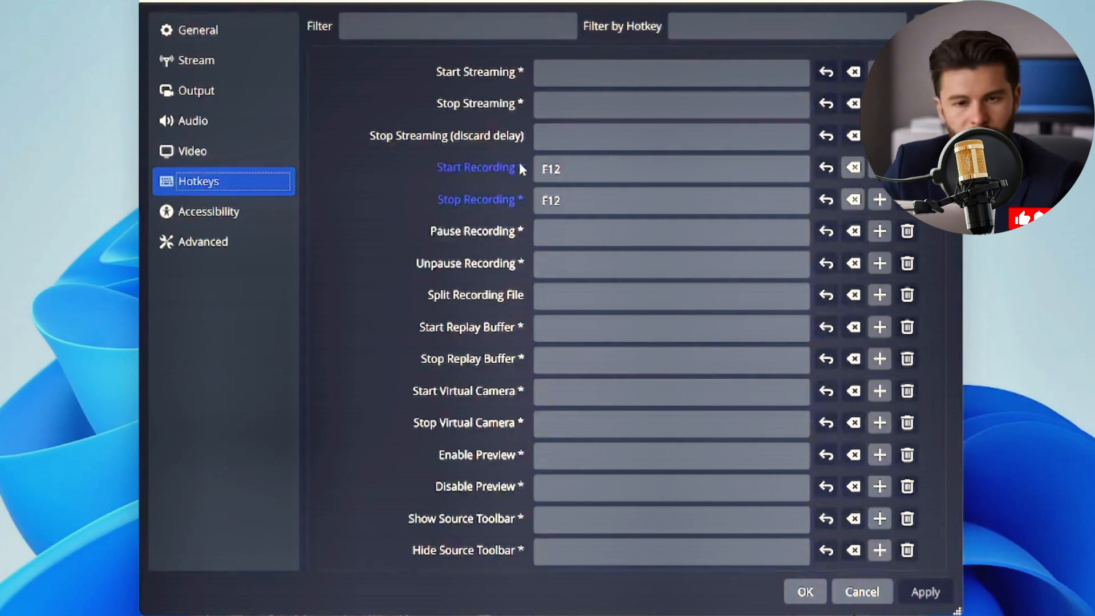
click(572, 165)
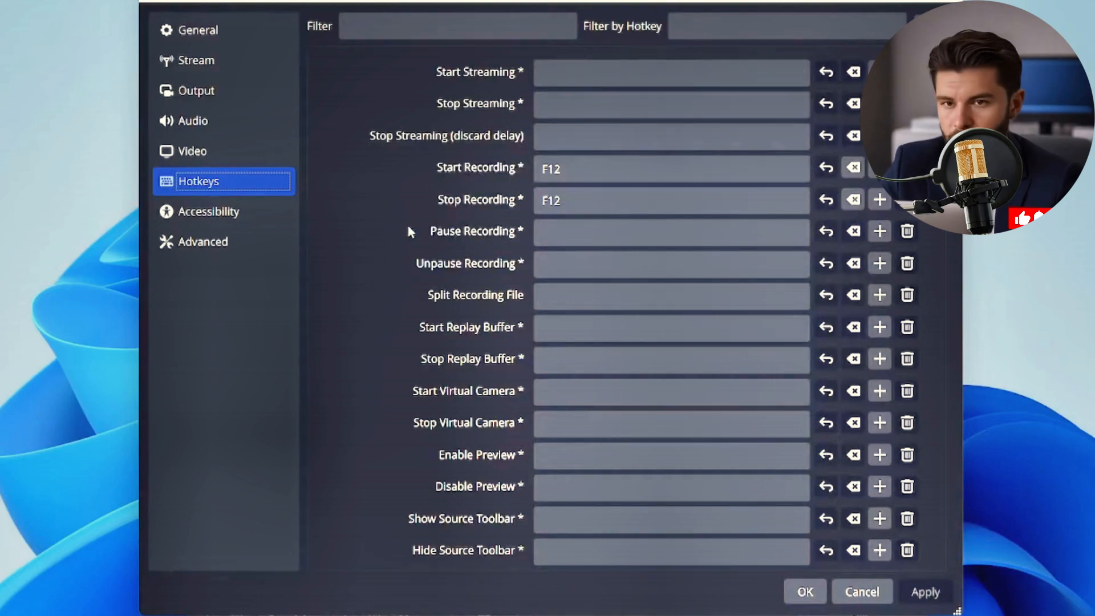
click(231, 240)
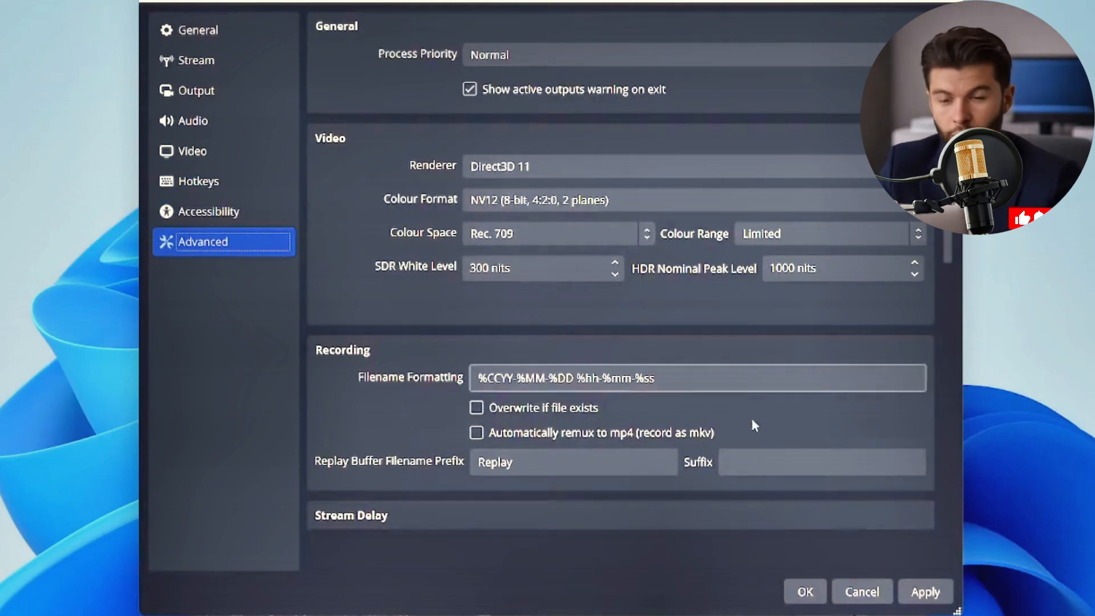
click(924, 592)
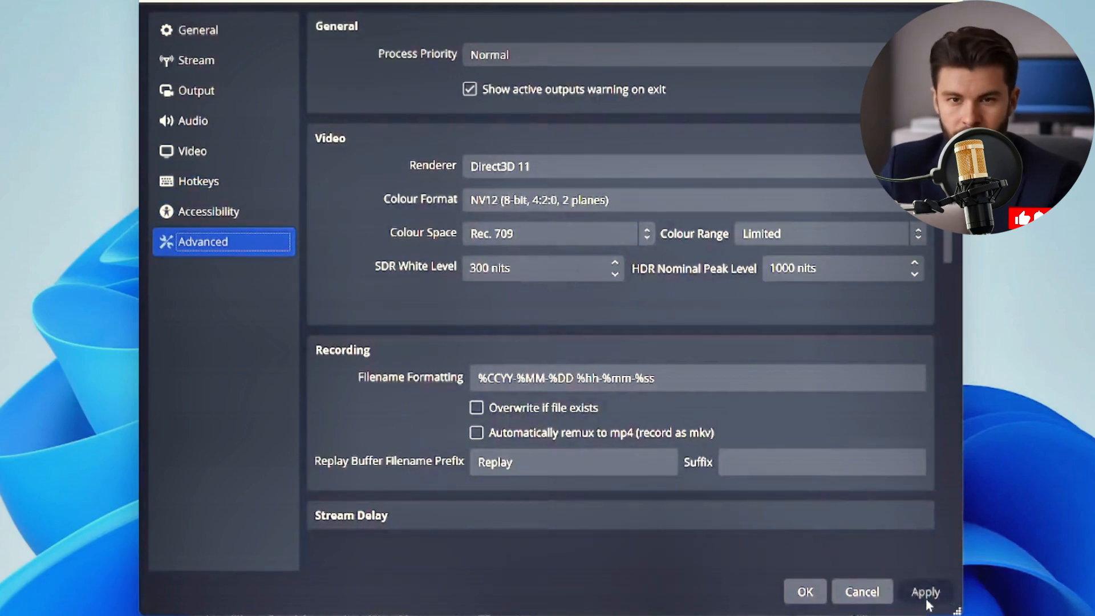
- Accept and close the settings, and add a new Display Capture source to Scene 2
click(799, 591)
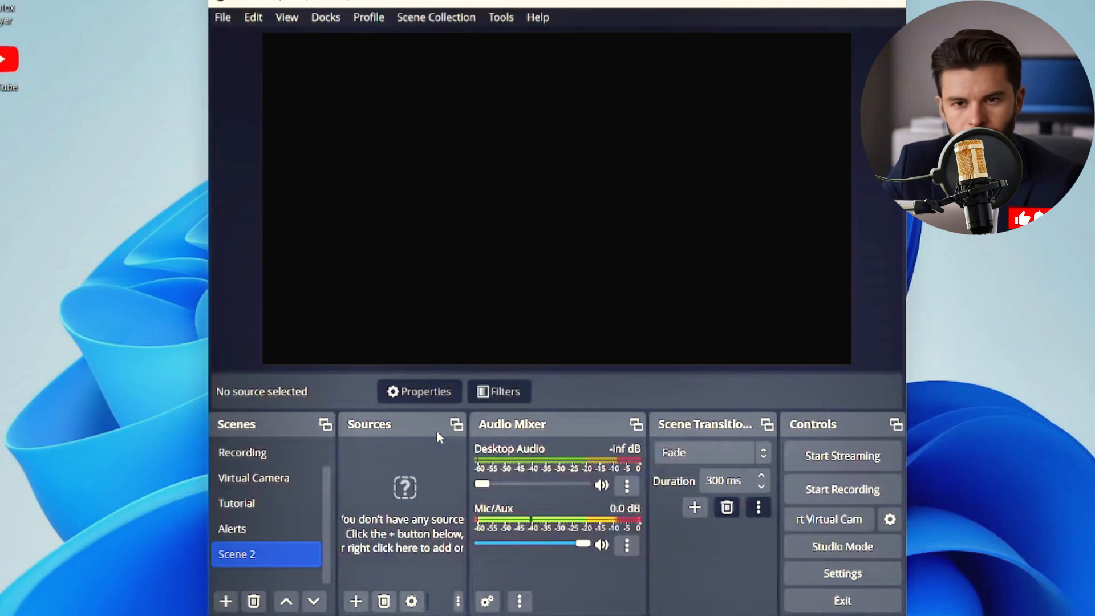
click(356, 603)
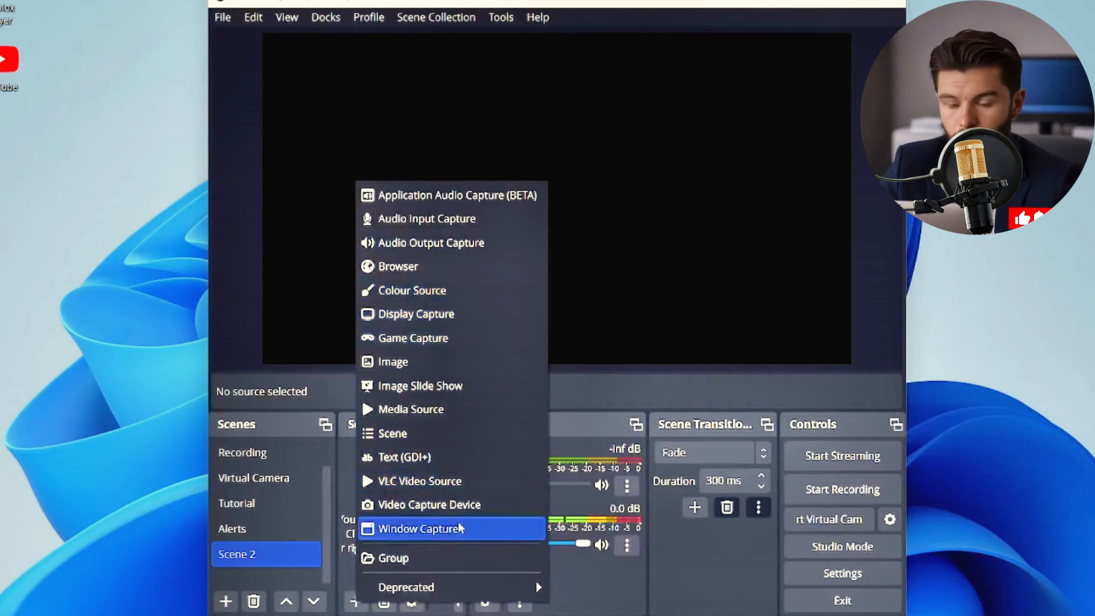
click(406, 315)
click(597, 416)
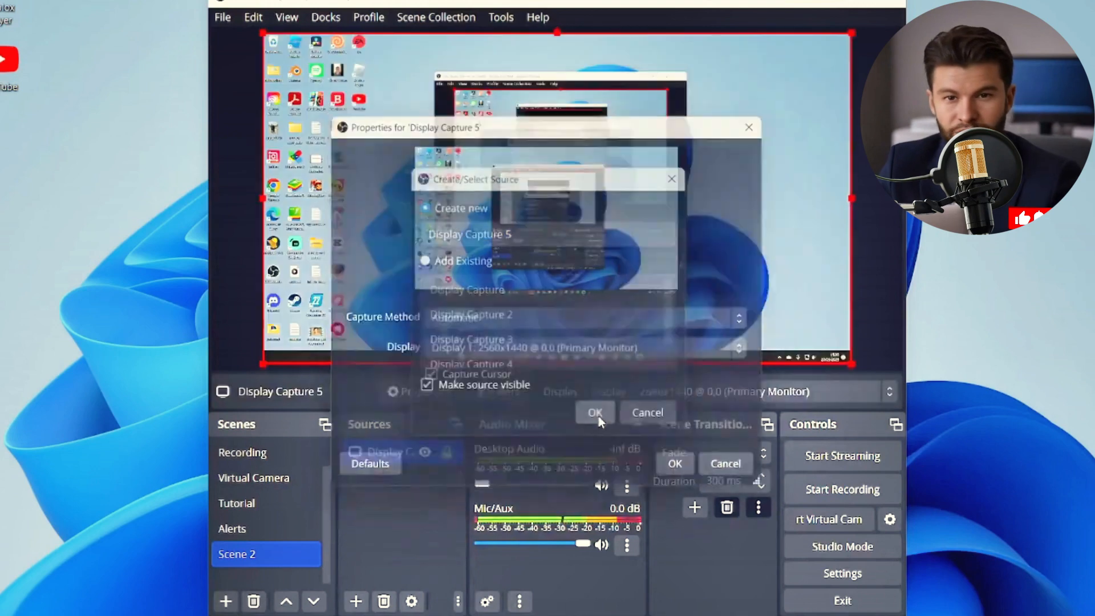
- Keep the capture method on Automatic and choose Display 1: 2560x1440 @ 0,0 (Primary Monitor) for the display capture
click(437, 321)
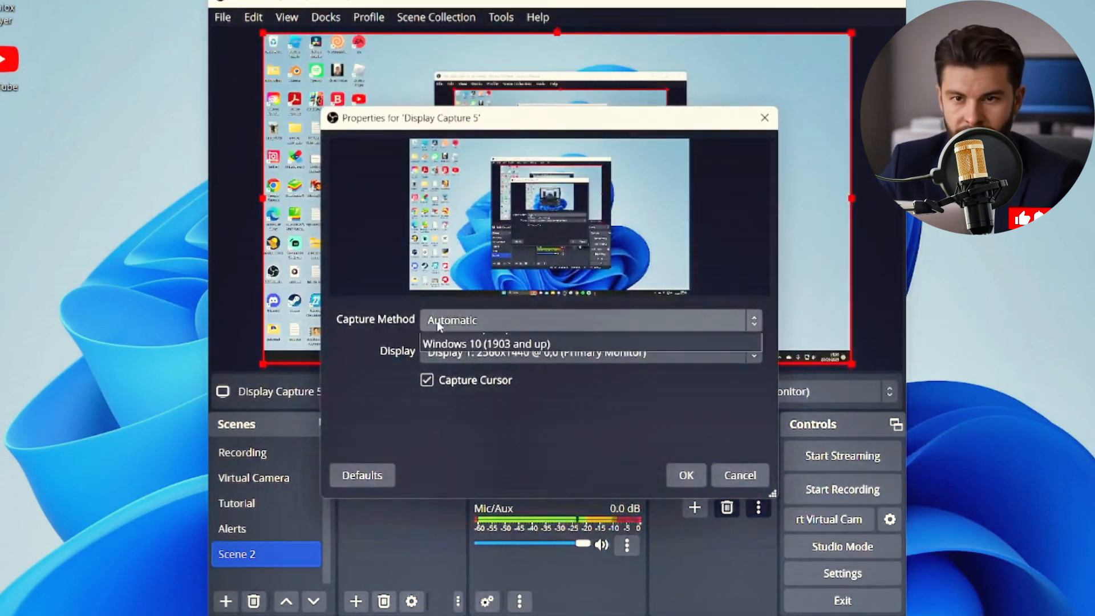
click(469, 341)
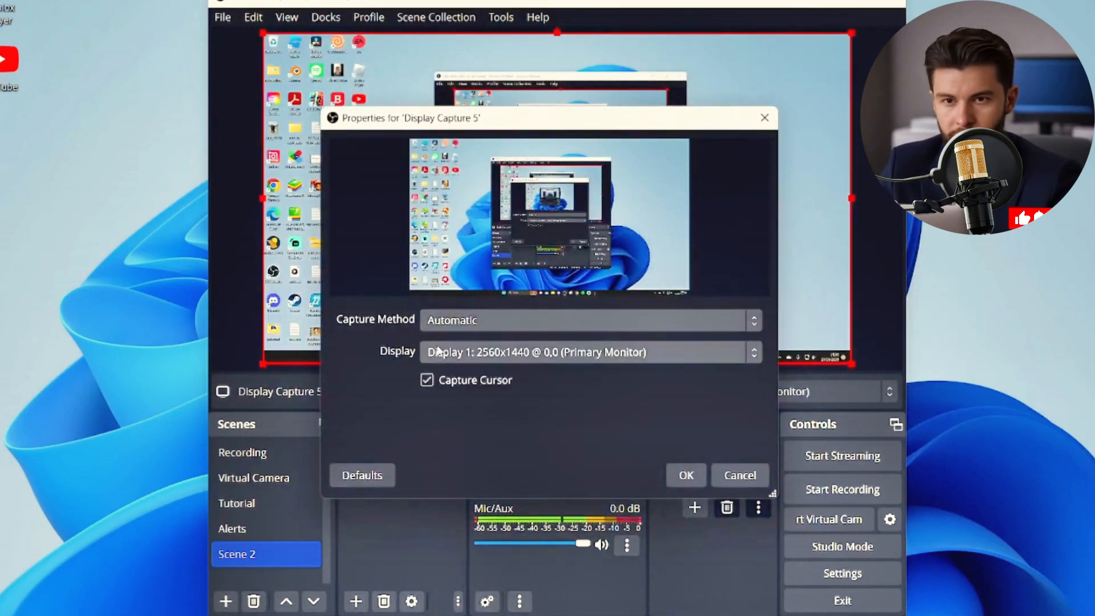
click(468, 354)
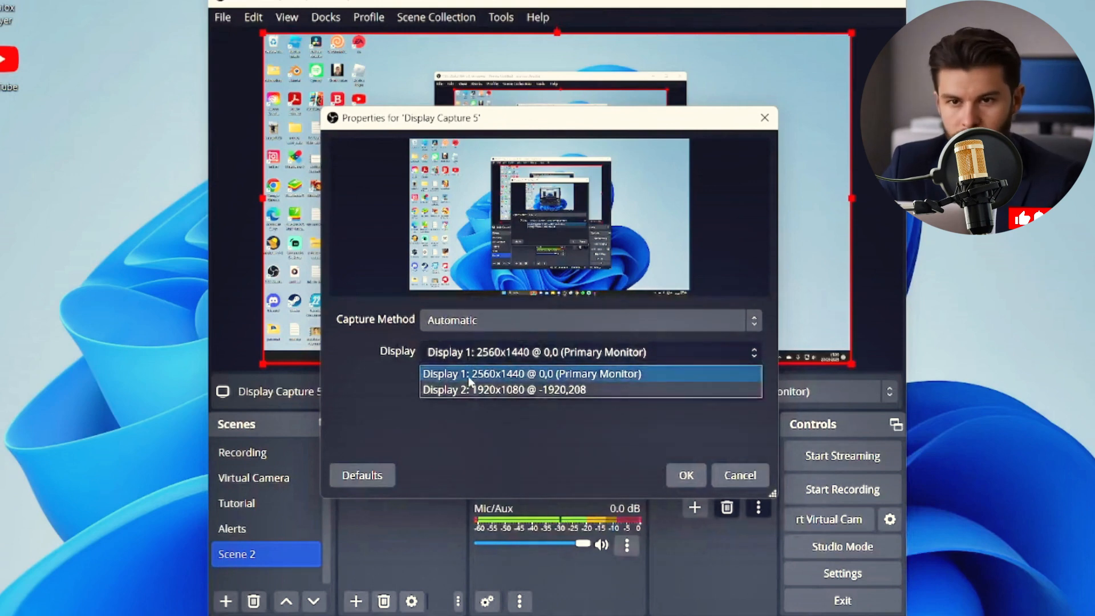
click(470, 375)
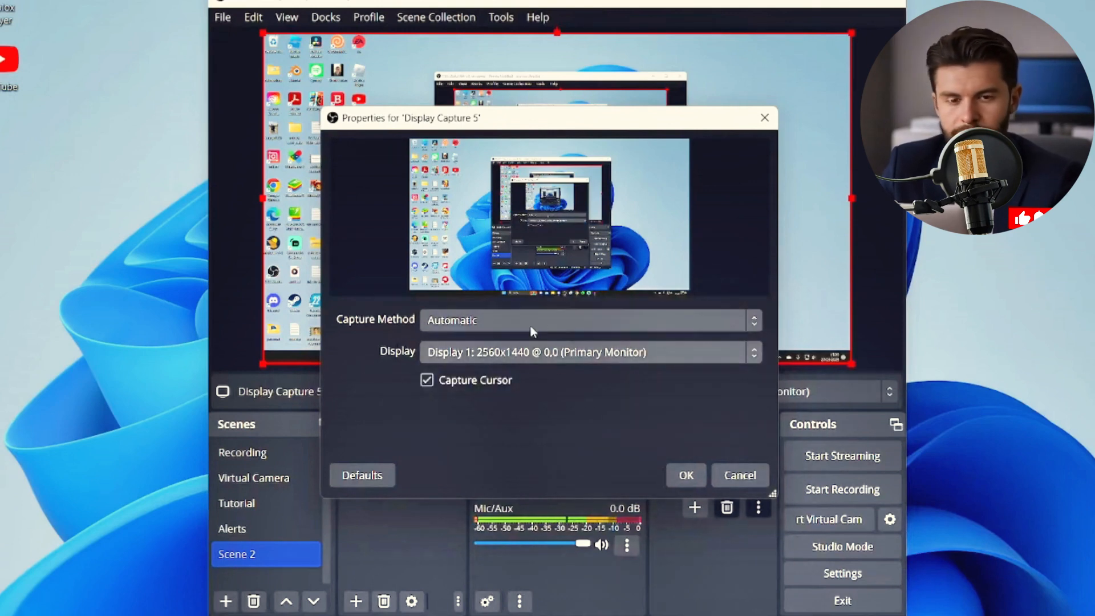
click(687, 476)
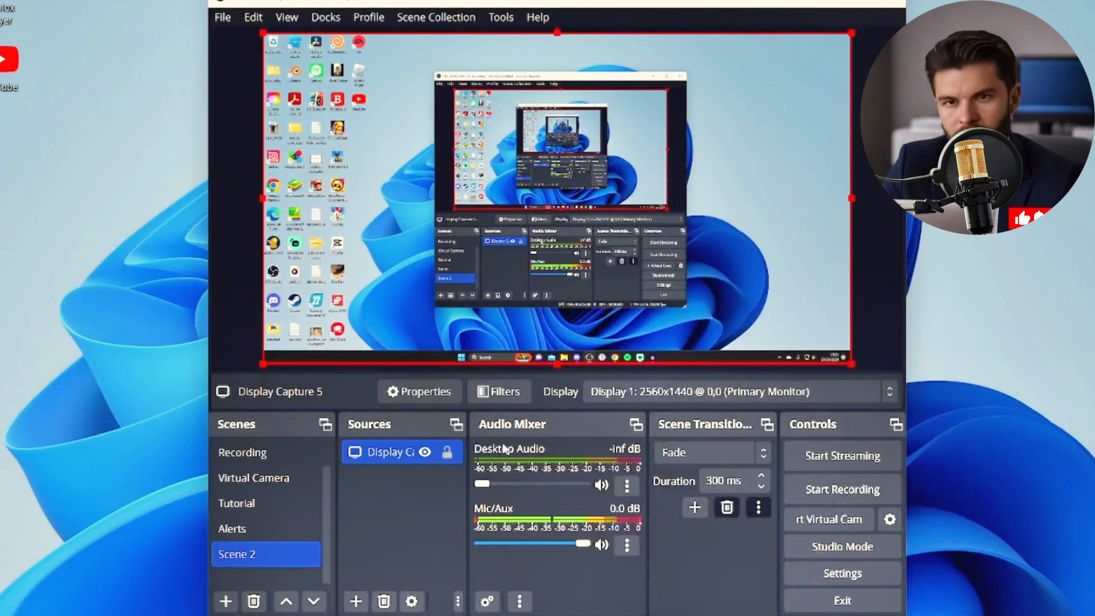
- Set the Desktop Audio volume to -16.4 dB, and start and stop a short test recording
drag(486, 484, 584, 485)
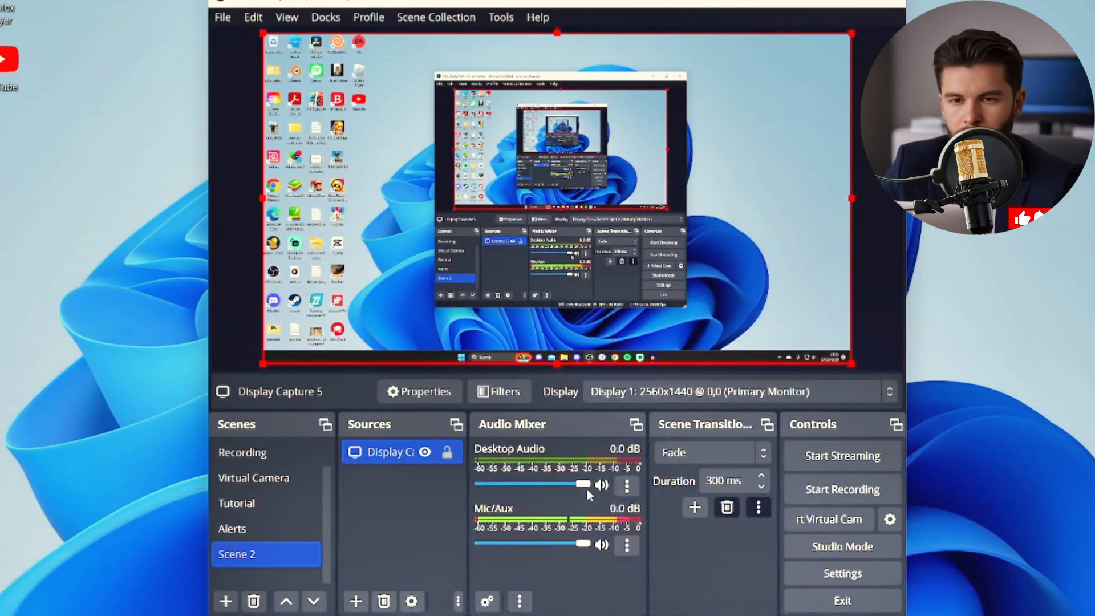
drag(587, 488, 536, 486)
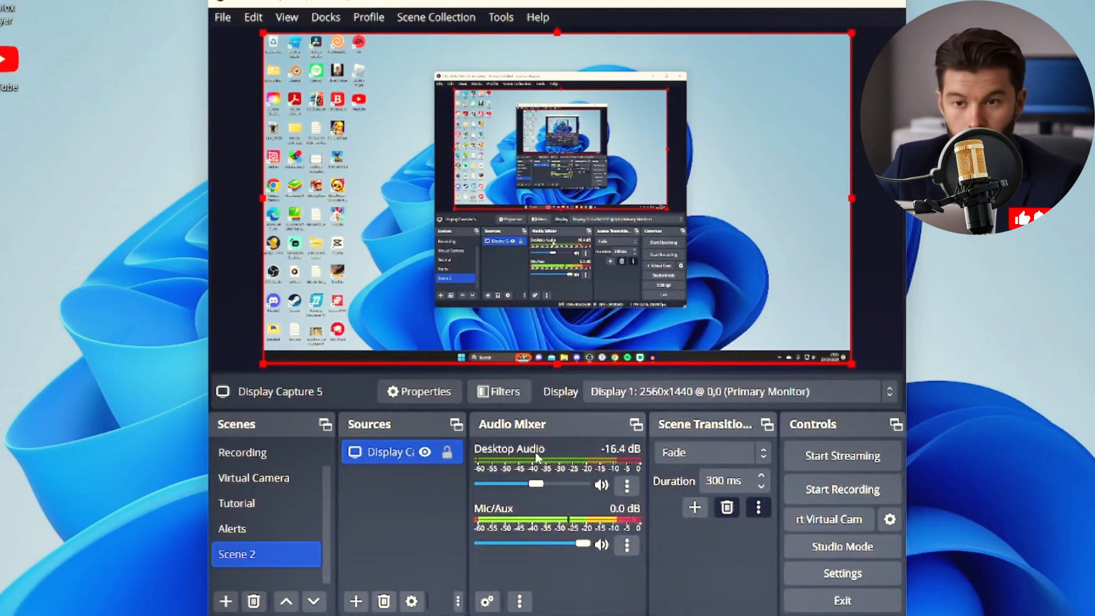
click(817, 489)
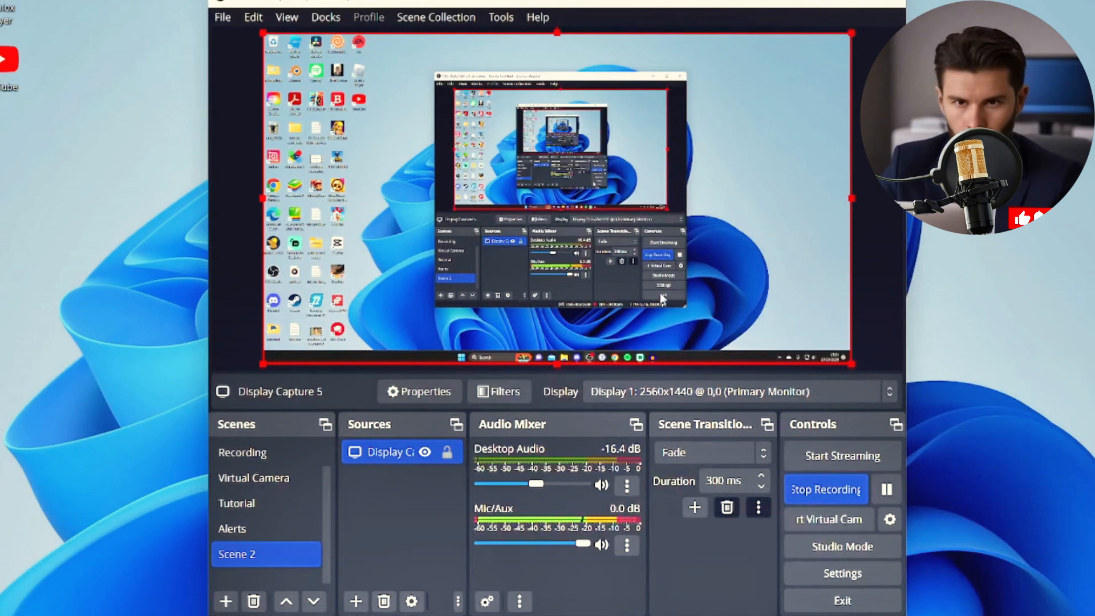
click(814, 492)
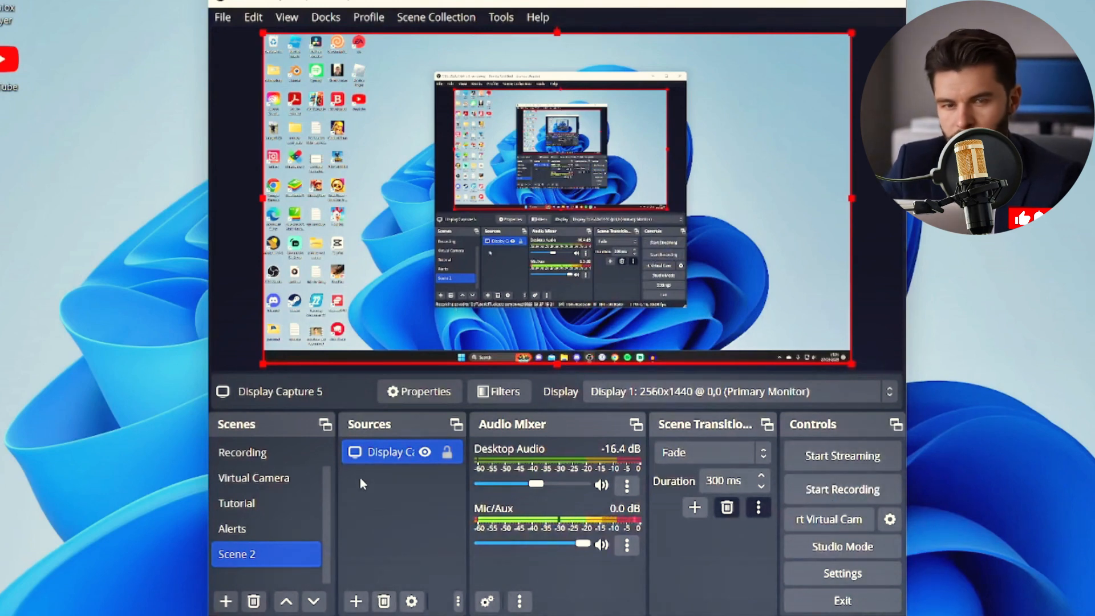
- Add a Video Capture Device source using OBS Virtual Camera and shrink it to about a third of the canvas width in the canvas's upper-left corner
click(356, 601)
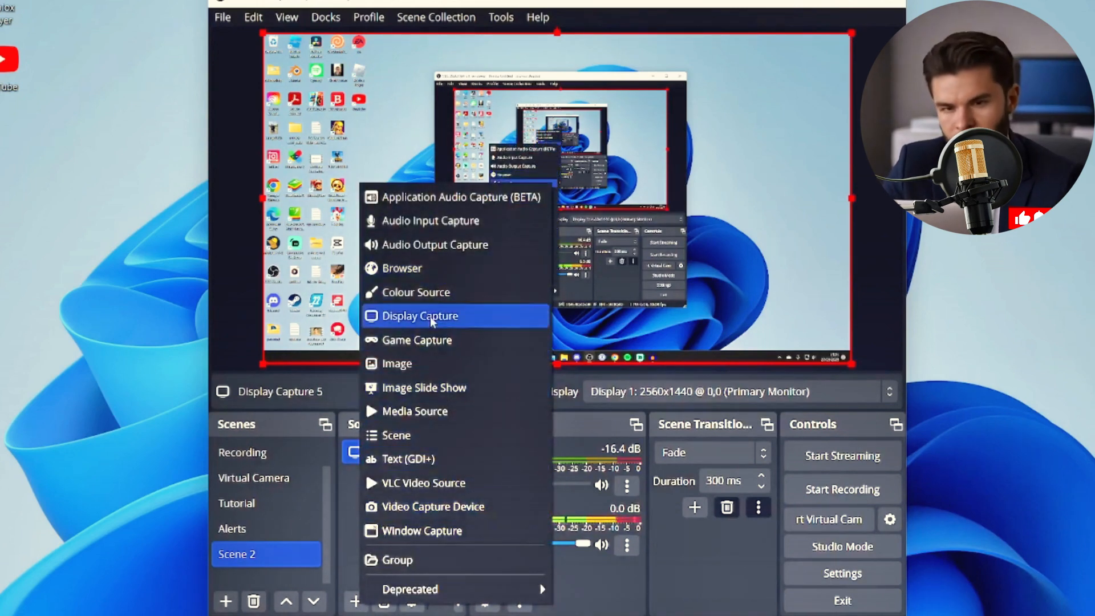
click(448, 509)
click(597, 415)
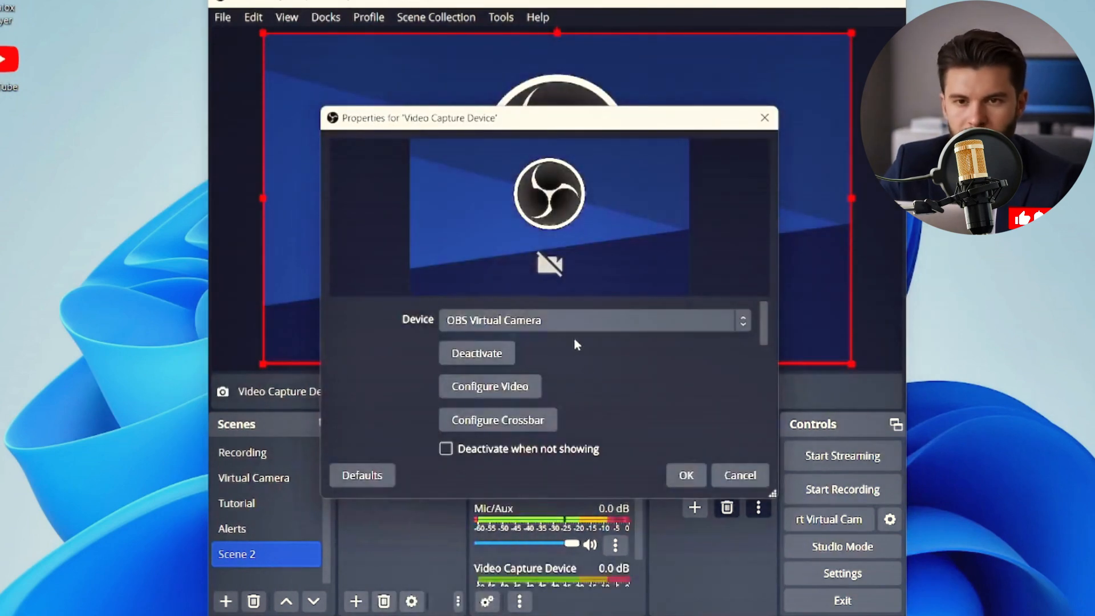
click(542, 319)
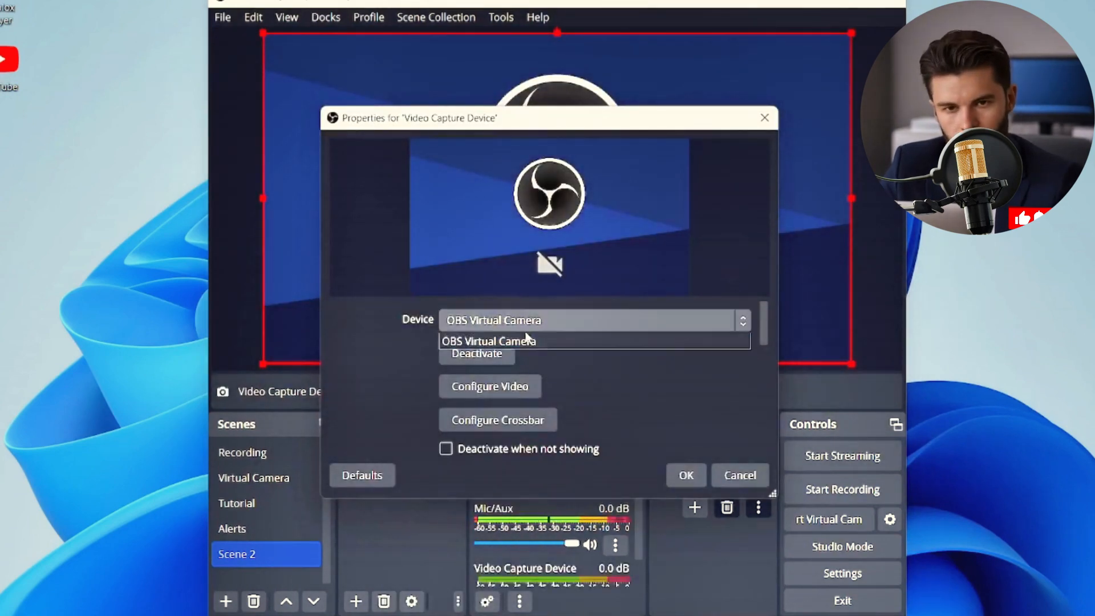
click(690, 476)
click(689, 475)
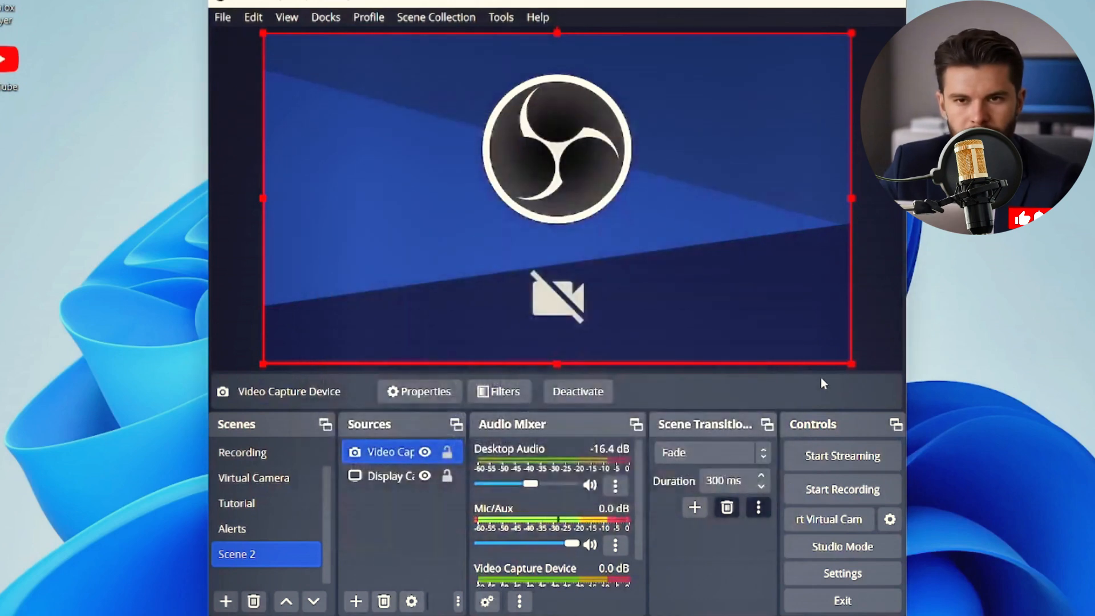
drag(850, 362, 457, 142)
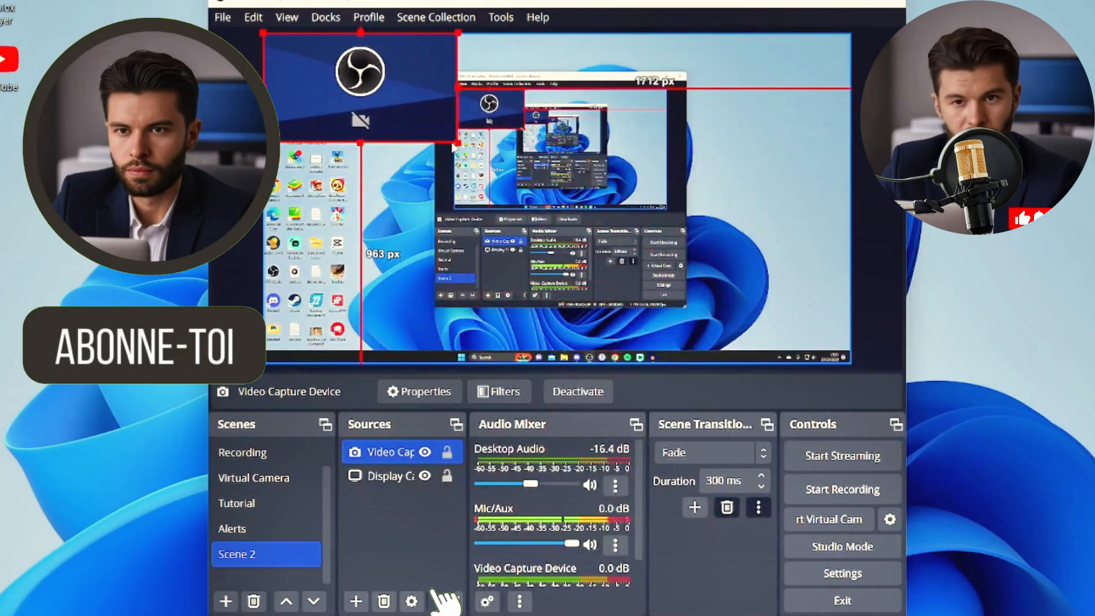
- Remove the Video Capture Device source from Scene 2
right_click(393, 455)
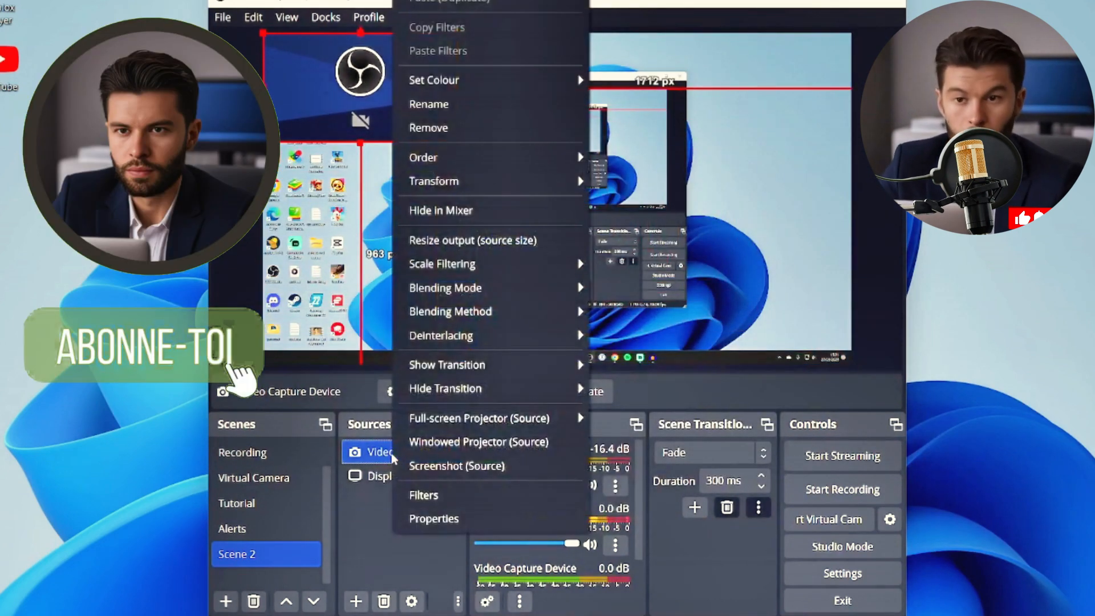
click(429, 127)
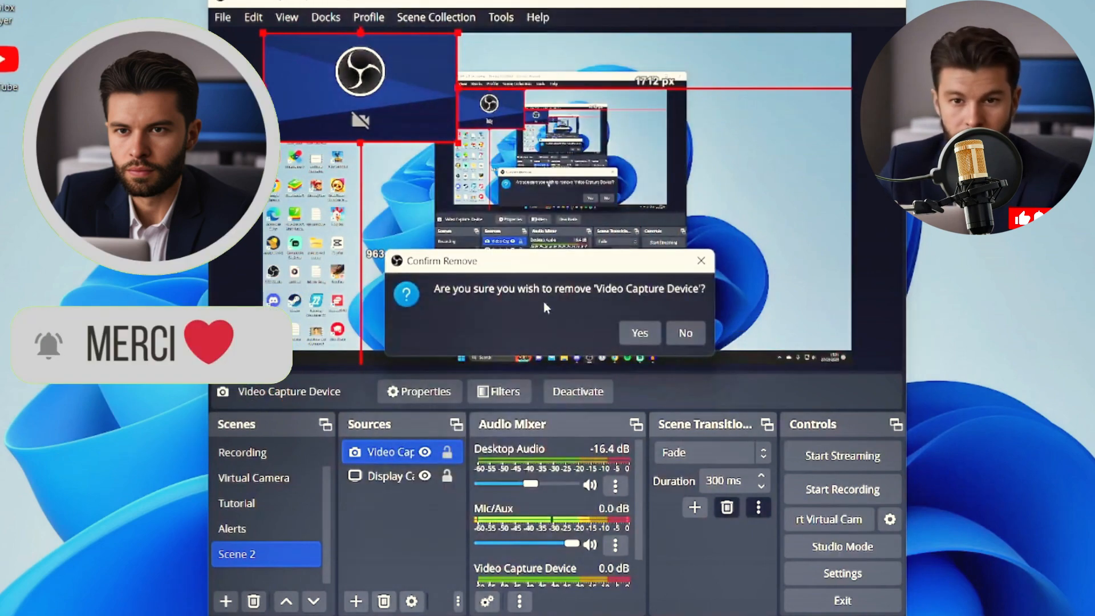
click(642, 332)
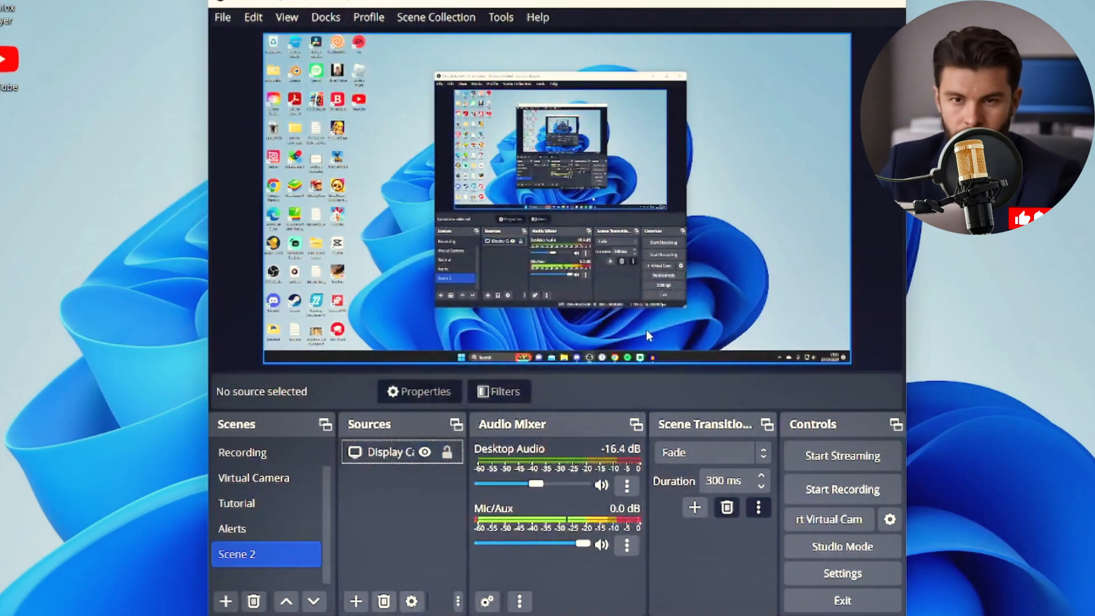